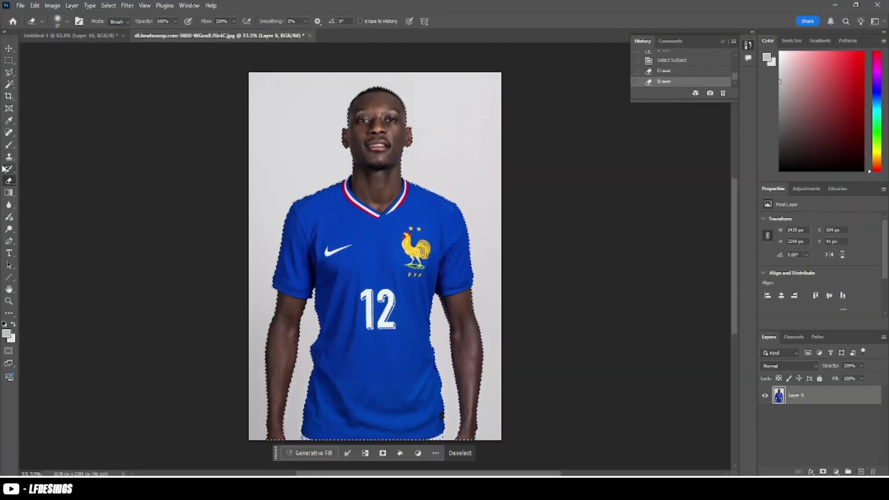
# Step: Clone plain blue fabric over the Nike swoosh, undoing a stroke that damaged the 1
pyautogui.hotkey('ctrl', 'd')
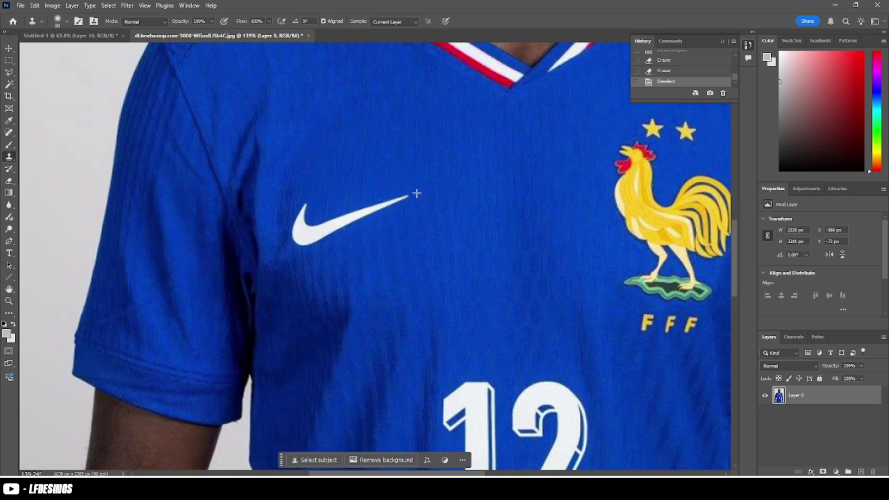
pyautogui.click(417, 332)
pyautogui.scroll(-2, 421, 319)
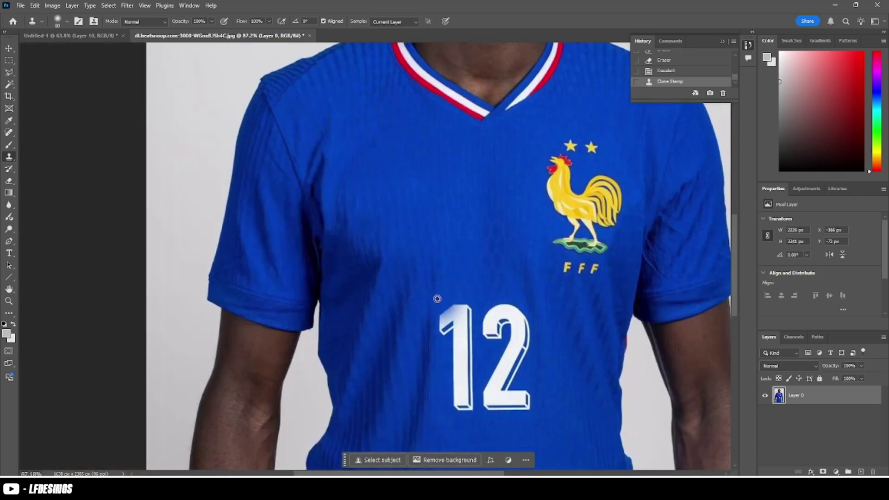
pyautogui.hotkey('ctrl', 'z')
pyautogui.click(494, 334)
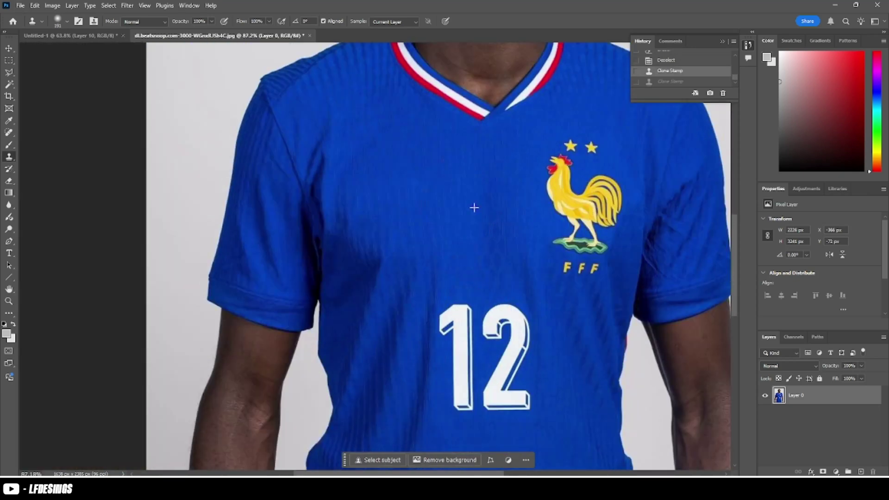
pyautogui.scroll(-1, 436, 369)
# Step: Lasso the number 12 and replace it with fabric using Content-Aware Fill
pyautogui.press('l')
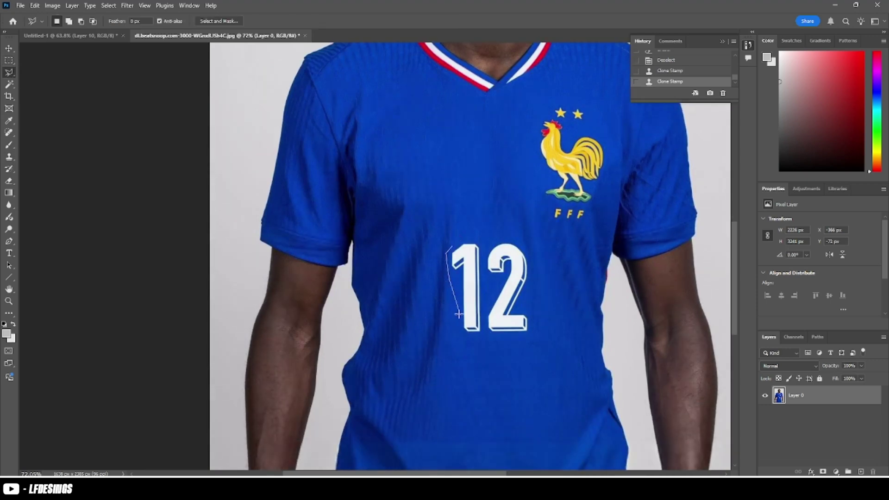
pyautogui.moveTo(537, 313); pyautogui.dragTo(527, 238)
pyautogui.rightClick(502, 267)
pyautogui.click(539, 188)
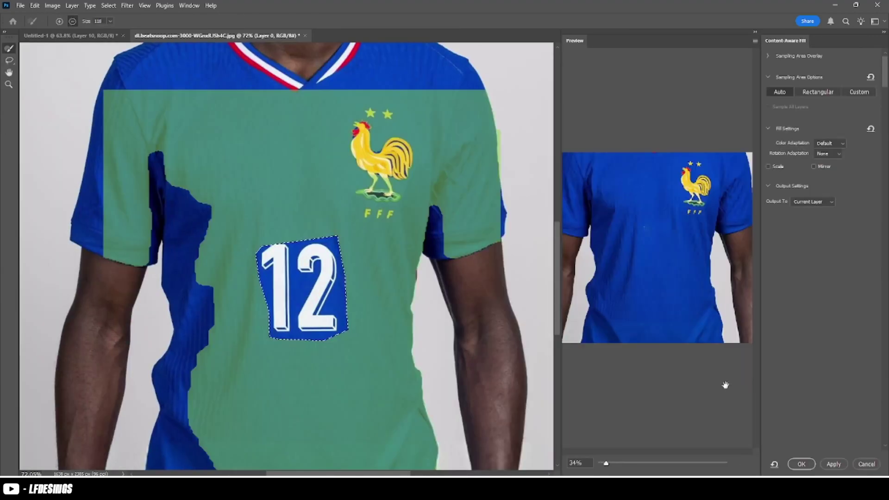
pyautogui.click(831, 464)
pyautogui.click(800, 464)
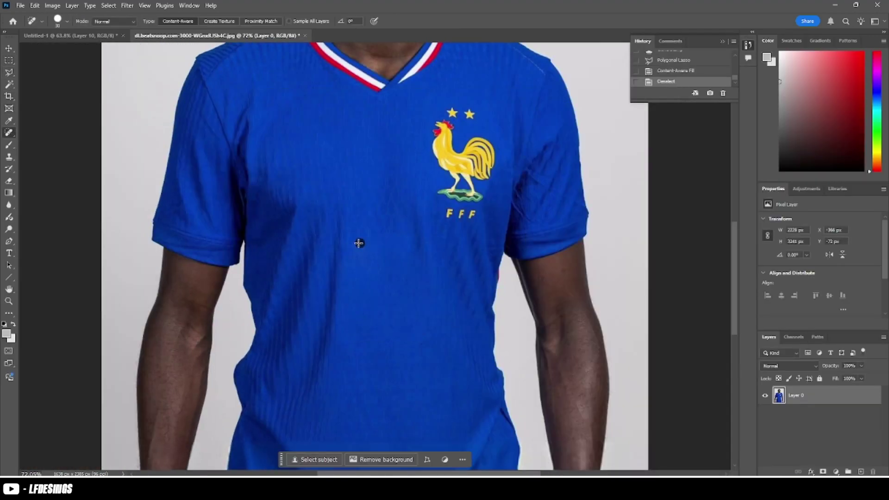
pyautogui.click(9, 156)
pyautogui.scroll(1, 343, 153)
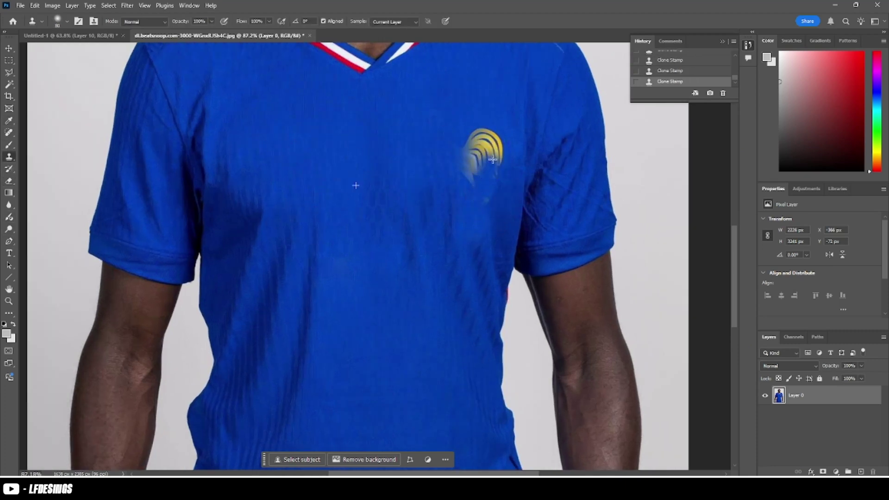
# Step: Clone blue fabric over the left collar trim and near the left shoulder, undoing bad strokes
pyautogui.scroll(-5, 478, 194)
pyautogui.scroll(6, 402, 250)
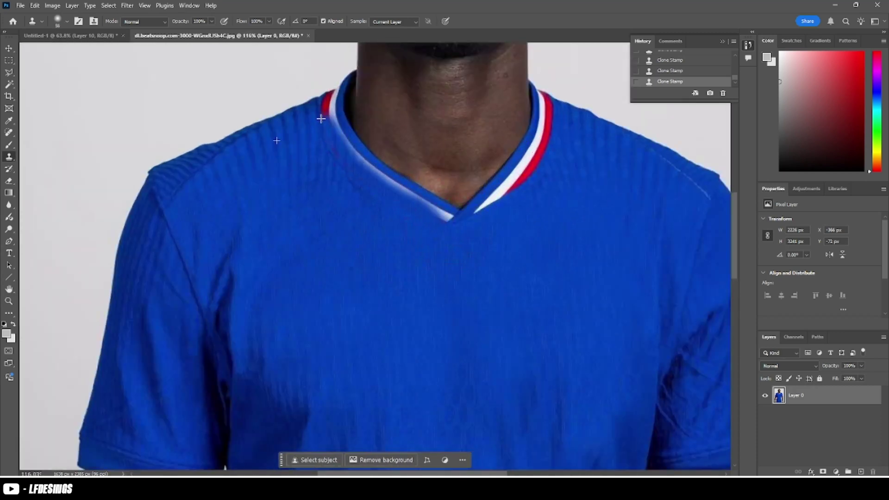
pyautogui.hotkey('ctrl', 'z')
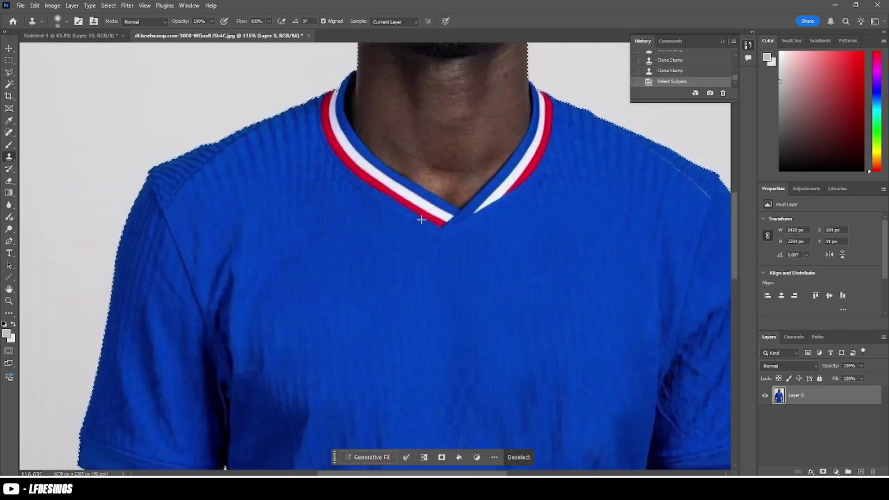
pyautogui.moveTo(330, 94); pyautogui.dragTo(354, 156)
pyautogui.moveTo(297, 145); pyautogui.dragTo(269, 112)
pyautogui.scroll(5, 305, 117)
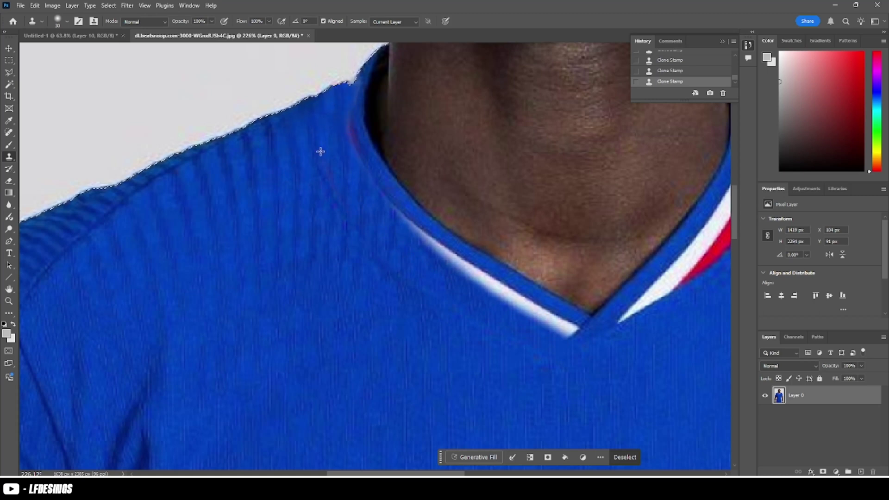
pyautogui.hscroll(5, 355, 274)
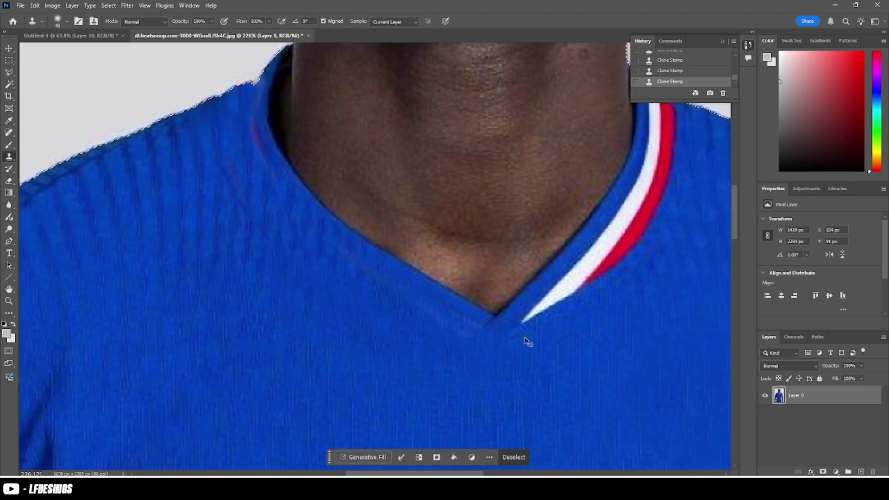
pyautogui.hotkey('ctrl', 'z')
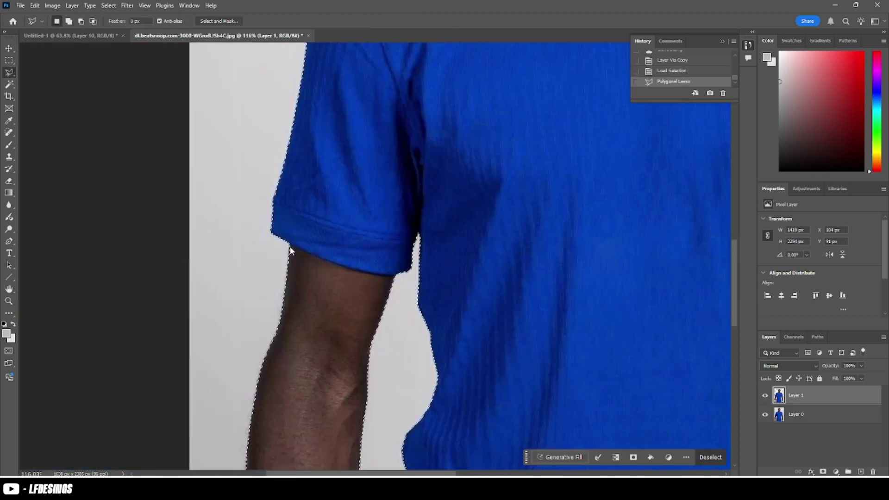
# Step: Subtract the left arm from the figure selection with the Polygonal Lasso
pyautogui.click(290, 246)
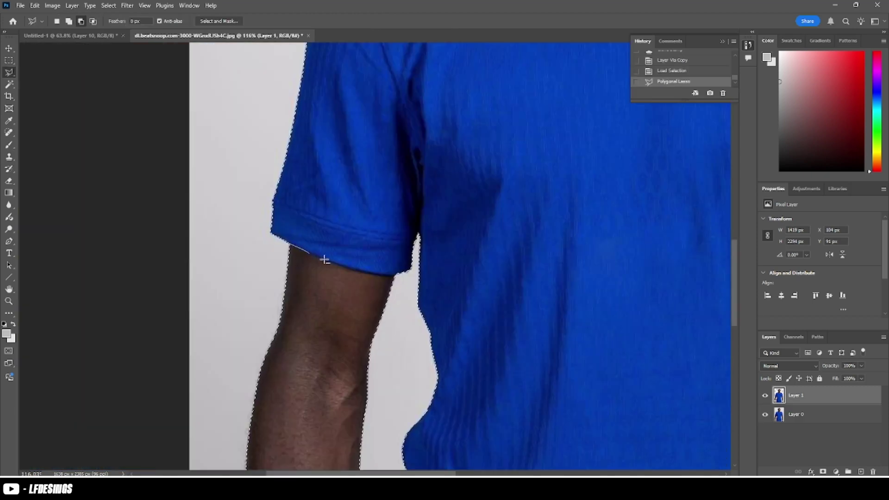
pyautogui.click(289, 246)
pyautogui.hotkey('ctrl', 'd')
pyautogui.hotkey('ctrl', 'z')
pyautogui.hotkey('ctrl', 'z')
pyautogui.click(289, 246)
pyautogui.scroll(-5, 403, 280)
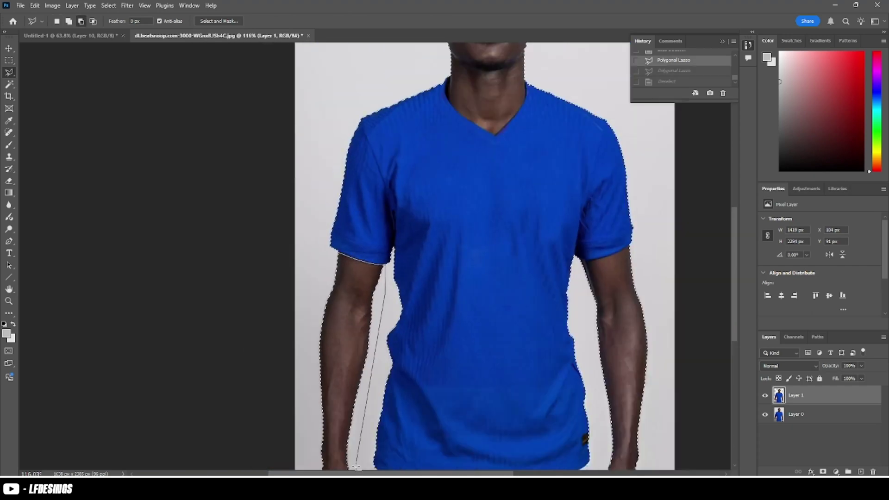
pyautogui.click(373, 377)
pyautogui.click(254, 337)
pyautogui.doubleClick(274, 89)
pyautogui.scroll(5, 509, 185)
# Step: Subtract the right arm from the selection as well
pyautogui.click(484, 118)
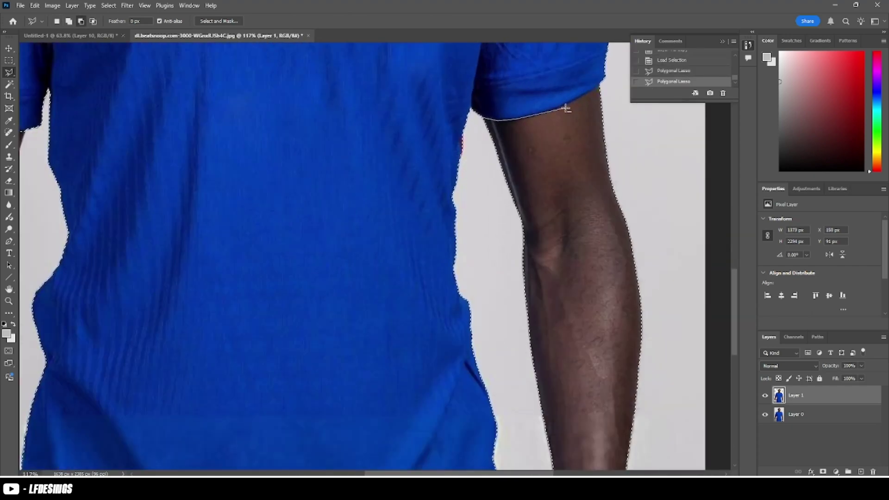
pyautogui.click(606, 86)
pyautogui.scroll(-5, 607, 86)
pyautogui.doubleClick(467, 461)
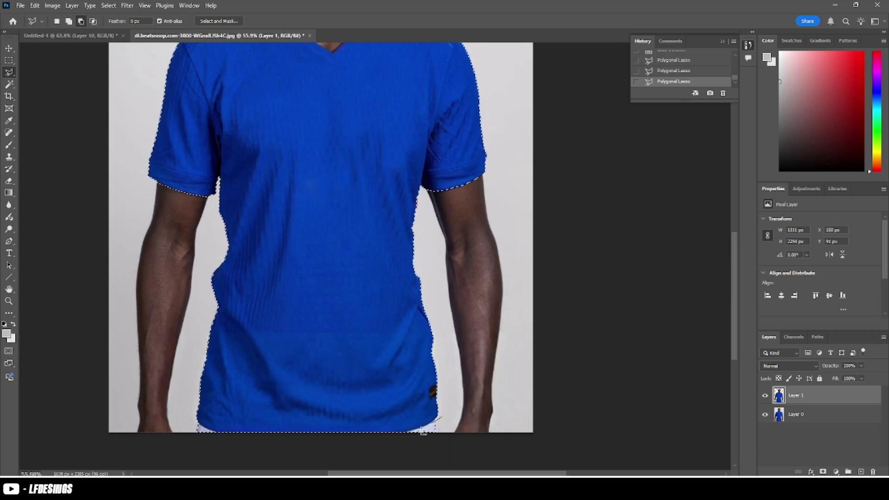
pyautogui.scroll(2, 453, 438)
pyautogui.scroll(3, 279, 96)
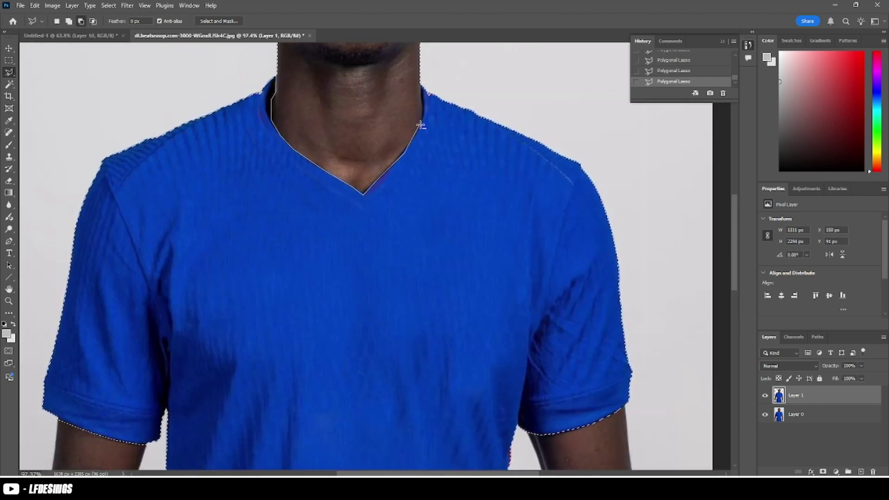
# Step: Exclude the neck and head, then copy the remaining shirt onto a new layer
pyautogui.scroll(-3, 421, 116)
pyautogui.click(477, 199)
pyautogui.click(397, 135)
pyautogui.click(238, 129)
pyautogui.doubleClick(332, 387)
pyautogui.scroll(4, 325, 298)
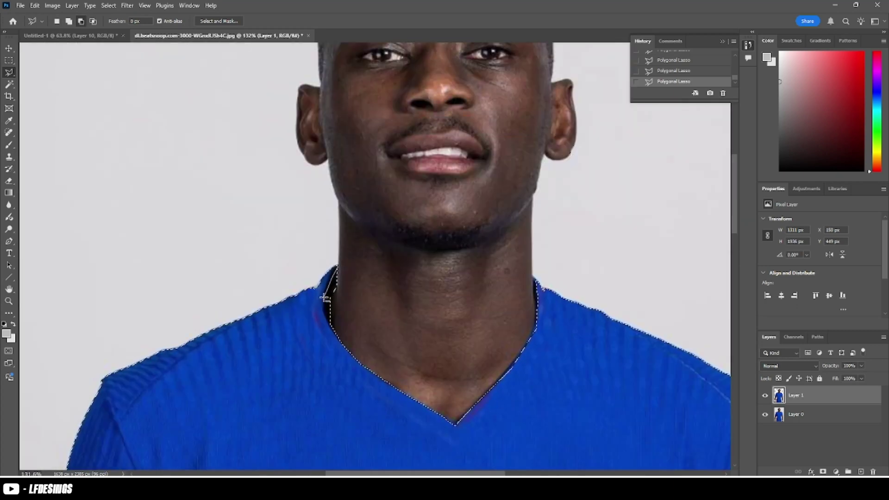
pyautogui.scroll(-5, 325, 297)
pyautogui.hotkey('ctrl', 'j')
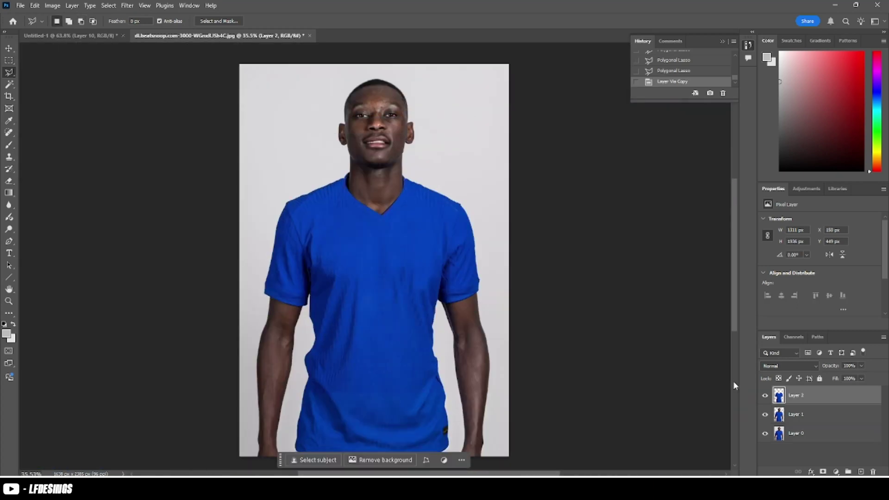
# Step: Erase the shirt from the figure copy and reorder the shirt layer beneath it
pyautogui.keyDown('ctrl'); pyautogui.click(779, 395); pyautogui.keyUp('ctrl')
pyautogui.click(771, 409)
pyautogui.press('Delete')
pyautogui.hotkey('ctrl', 'd')
pyautogui.click(765, 395)
pyautogui.keyDown('alt'); pyautogui.click(765, 414); pyautogui.keyUp('alt')
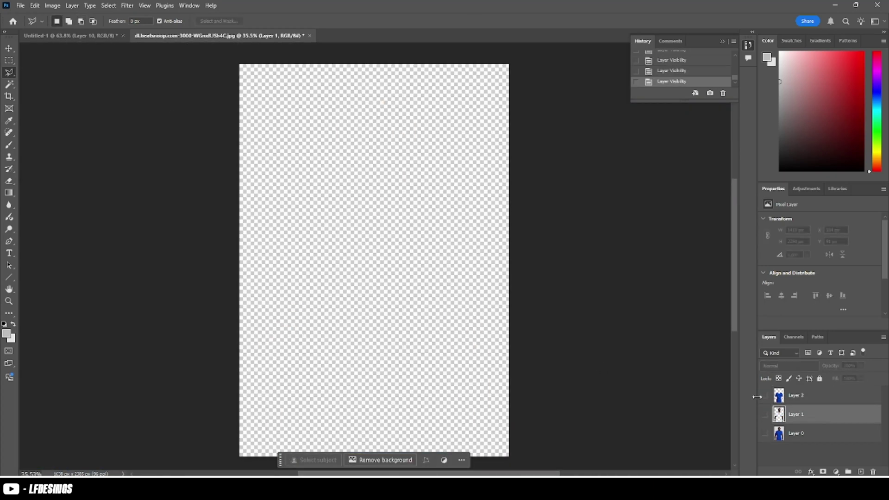
pyautogui.moveTo(801, 389); pyautogui.dragTo(796, 423)
pyautogui.click(765, 414)
# Step: Place the red jersey image into the document and remove its white background
pyautogui.hotkey('alt', 'Tab')
pyautogui.moveTo(224, 159); pyautogui.dragTo(370, 255)
pyautogui.click(423, 423)
pyautogui.click(373, 460)
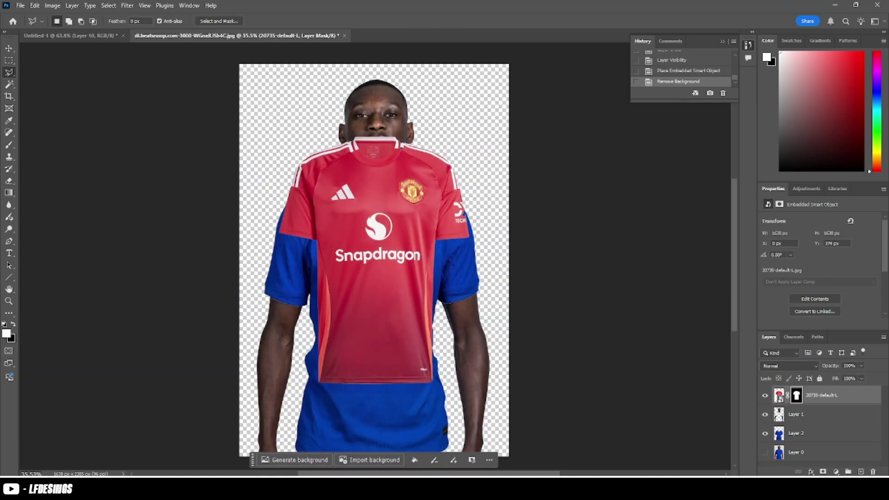
pyautogui.scroll(10, 406, 144)
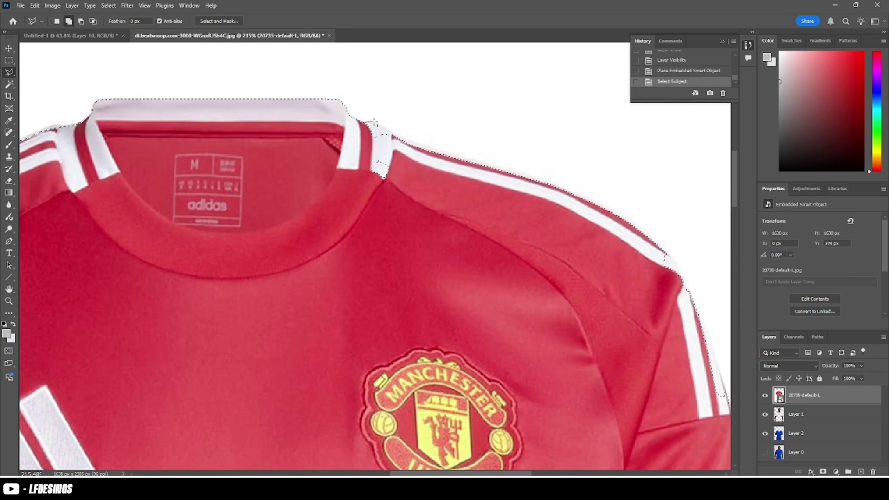
# Step: Trim the jersey's shoulder and sleeve edges with Polygonal Lasso outlines
pyautogui.doubleClick(526, 204)
pyautogui.hscroll(3, 525, 205)
pyautogui.doubleClick(556, 278)
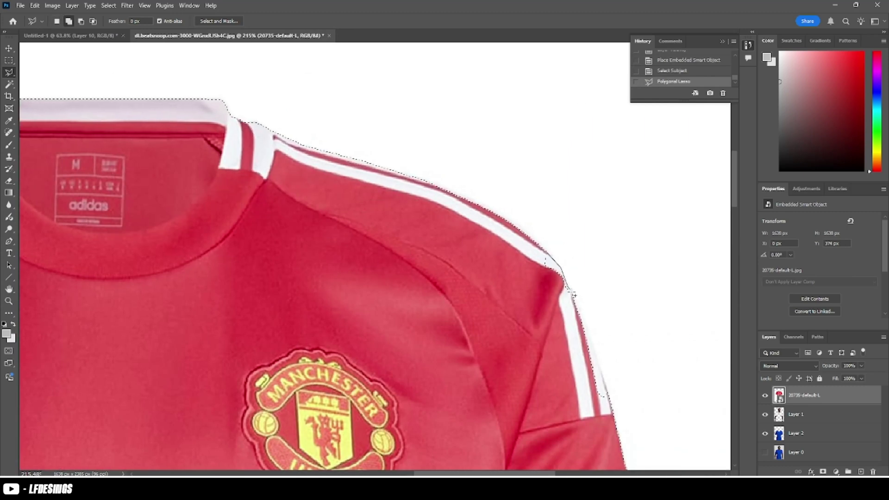
pyautogui.hscroll(3, 555, 278)
pyautogui.click(542, 386)
pyautogui.scroll(-5, 543, 386)
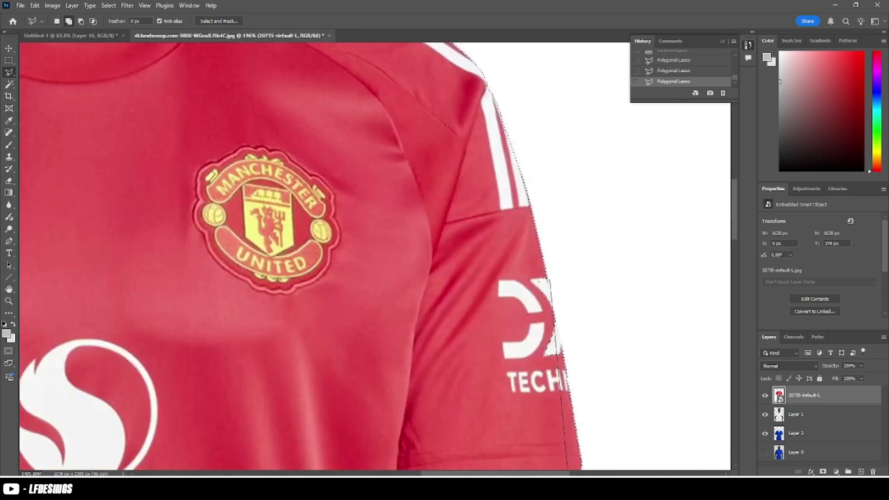
pyautogui.click(581, 419)
pyautogui.doubleClick(544, 237)
pyautogui.scroll(-8, 544, 237)
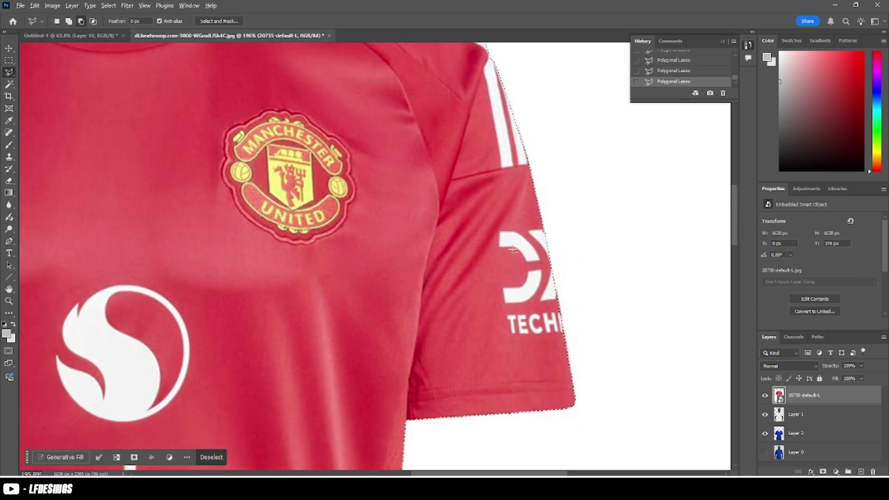
pyautogui.scroll(5, 122, 116)
# Step: Copy the outlined jersey part to a new layer and delete the original jersey layer
pyautogui.hotkey('ctrl', 'j')
pyautogui.scroll(-5, 532, 327)
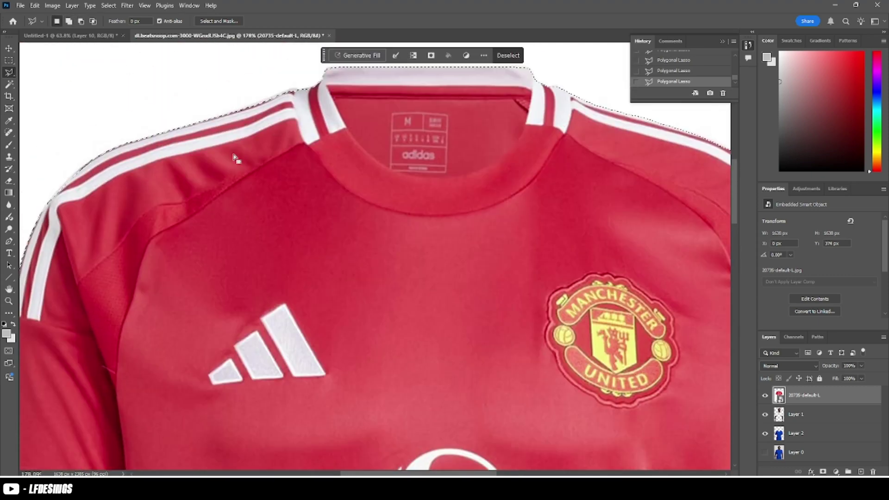
pyautogui.click(821, 417)
pyautogui.press('Delete')
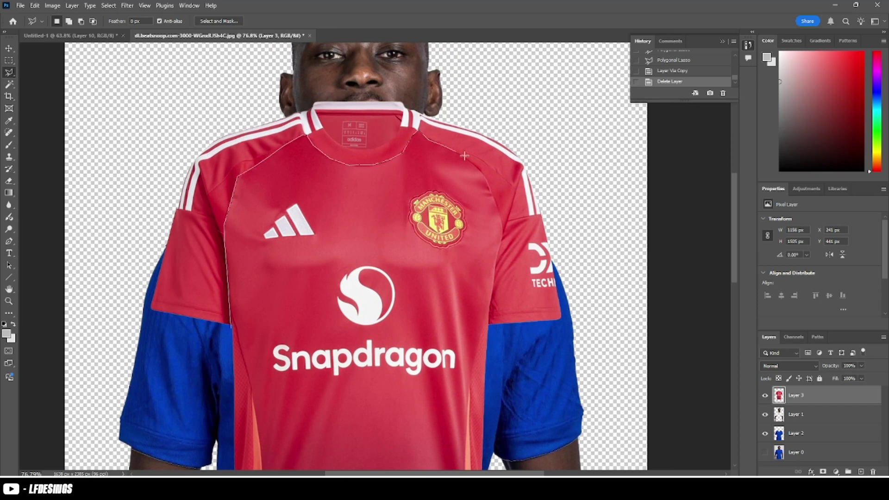
# Step: Split the collar and shoulder piece onto its own layer, cut it from the red shirt, and hide it
pyautogui.click(488, 331)
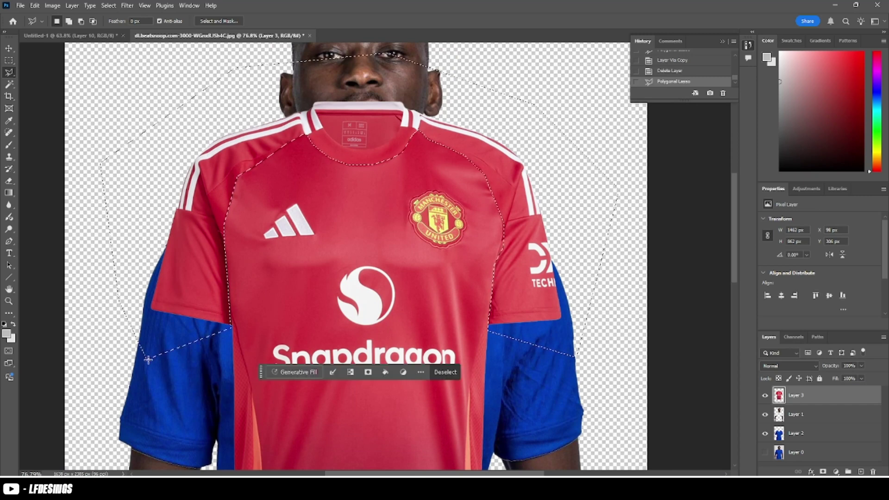
pyautogui.hotkey('ctrl', 'j')
pyautogui.keyDown('ctrl'); pyautogui.click(779, 395); pyautogui.keyUp('ctrl')
pyautogui.click(797, 414)
pyautogui.press('Delete')
pyautogui.hotkey('ctrl', 'd')
pyautogui.click(765, 414)
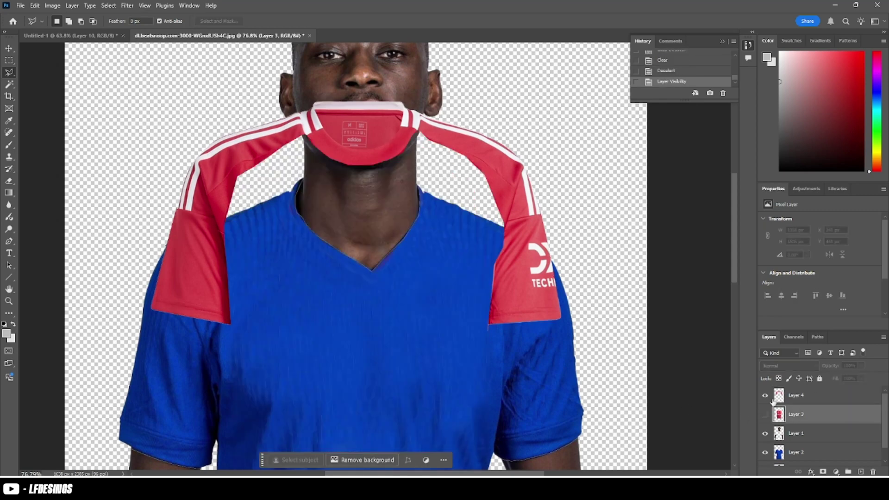
pyautogui.click(765, 414)
pyautogui.click(764, 395)
# Step: Move the red front panel down onto the torso and enlarge it with Free Transform
pyautogui.press('e')
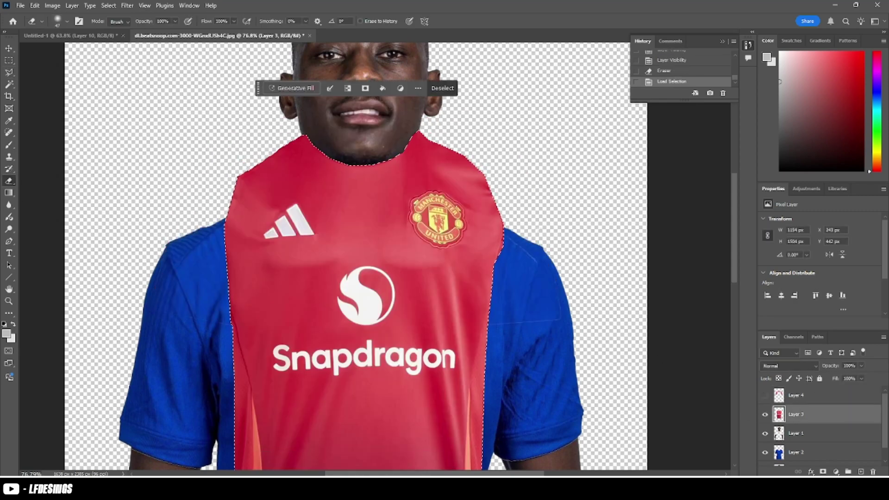
pyautogui.press('v')
pyautogui.hotkey('ctrl', '0')
pyautogui.moveTo(353, 129); pyautogui.dragTo(353, 168)
pyautogui.press('Return')
pyautogui.click(35, 5)
# Step: Pin the front panel with Puppet Warp at both collar corners, left side and bottom corner
pyautogui.click(50, 206)
pyautogui.scroll(2, 328, 247)
pyautogui.click(327, 162)
pyautogui.click(401, 164)
pyautogui.scroll(-2, 328, 247)
pyautogui.click(296, 325)
pyautogui.click(285, 304)
# Step: Stretch the panel's corners and sides to the body edges, apply the warp, and clip it
pyautogui.moveTo(290, 436); pyautogui.dragTo(277, 451)
pyautogui.moveTo(482, 435); pyautogui.dragTo(486, 443)
pyautogui.moveTo(484, 384); pyautogui.dragTo(491, 386)
pyautogui.moveTo(490, 419); pyautogui.dragTo(495, 425)
pyautogui.moveTo(463, 98); pyautogui.dragTo(477, 139)
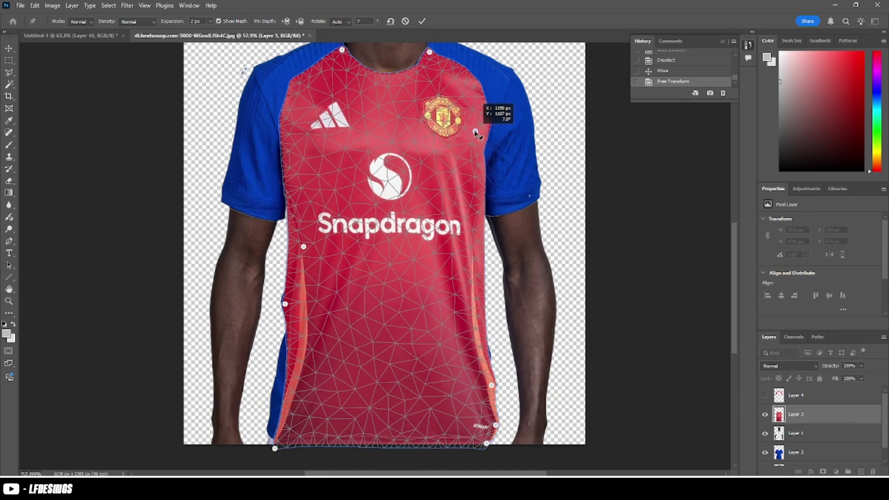
pyautogui.click(9, 49)
pyautogui.press('Return')
pyautogui.moveTo(797, 414); pyautogui.dragTo(827, 444)
# Step: Refine the panel's fit with a second Puppet Warp pinned at neckline, sides and hem
pyautogui.keyDown('alt'); pyautogui.click(826, 444); pyautogui.keyUp('alt')
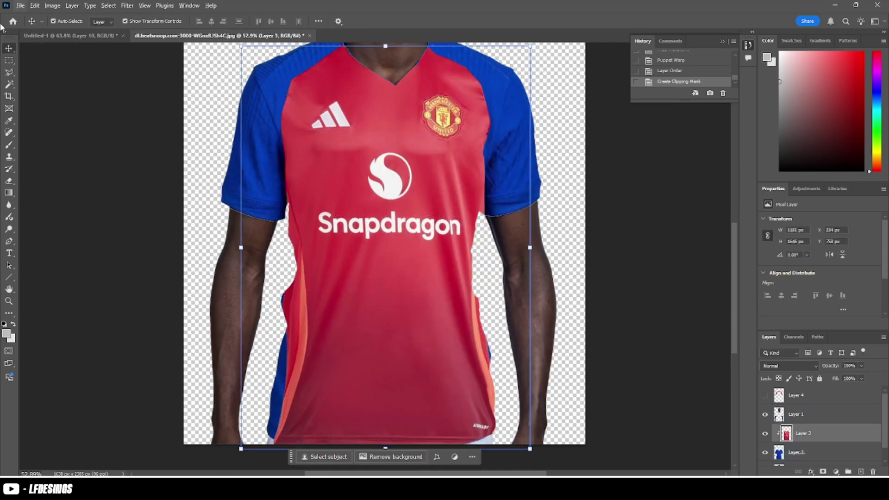
pyautogui.click(35, 5)
pyautogui.click(51, 204)
pyautogui.click(395, 253)
pyautogui.click(283, 300)
pyautogui.click(281, 372)
pyautogui.click(343, 48)
pyautogui.click(421, 57)
pyautogui.click(273, 406)
pyautogui.click(488, 352)
pyautogui.click(491, 387)
pyautogui.scroll(-3, 304, 364)
pyautogui.click(422, 21)
# Step: Open Hue/Saturation on the blue shirt layer, Layer 2
pyautogui.scroll(-2, 641, 392)
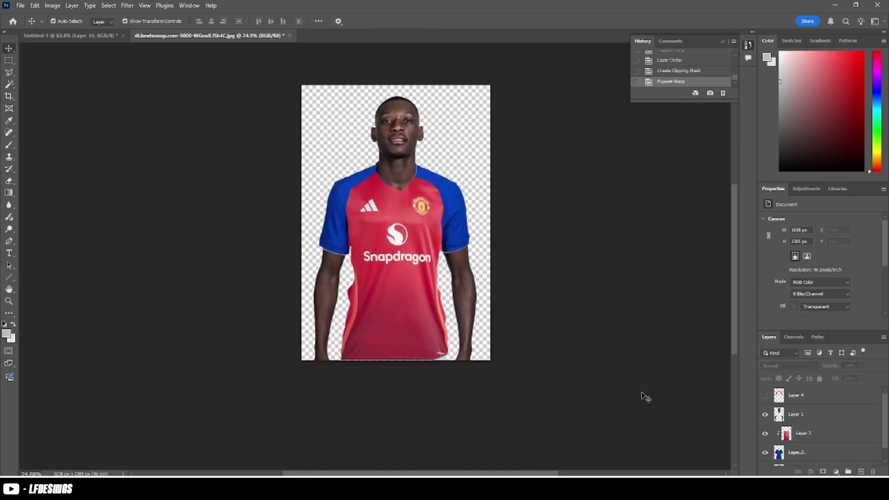
pyautogui.click(796, 451)
pyautogui.hotkey('ctrl', 'u')
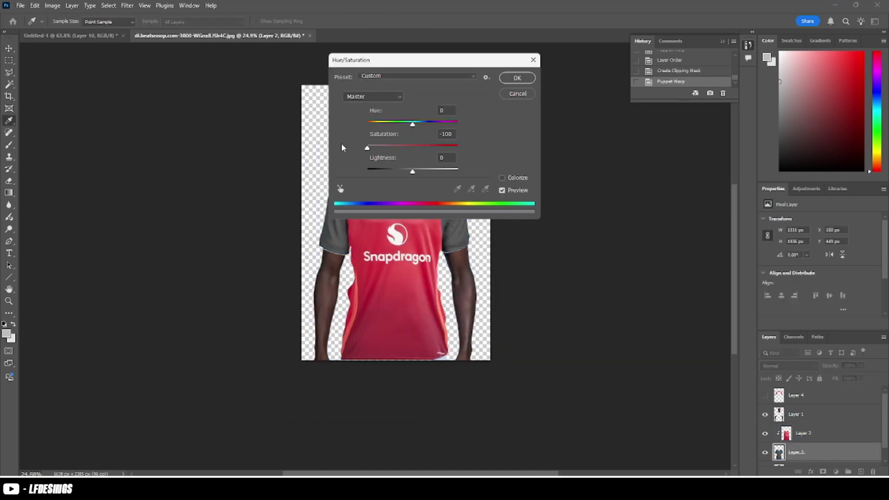
# Step: Apply Saturation -100 to grey the shirt, then place a duplicate above the red panel
pyautogui.press('Return')
pyautogui.hotkey('ctrl', 'j')
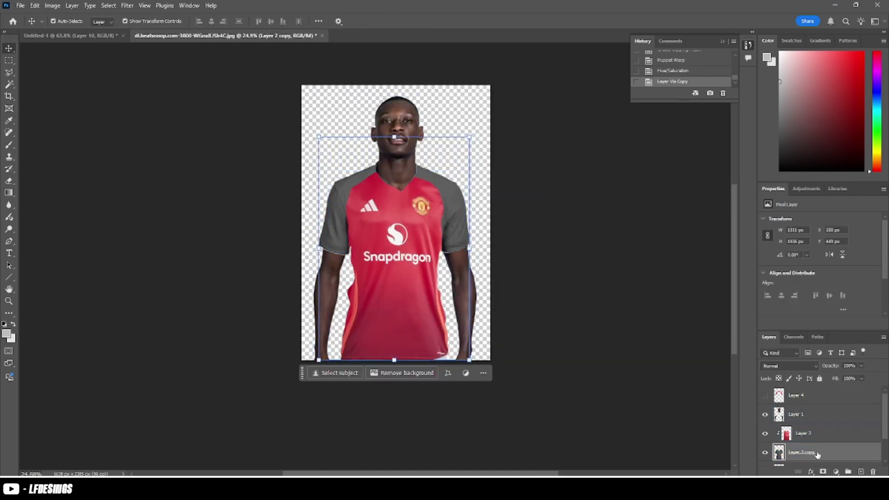
pyautogui.moveTo(817, 455); pyautogui.dragTo(806, 424)
# Step: Set the grey copy to Overlay and adjust its Blend If Underlying slider
pyautogui.click(788, 365)
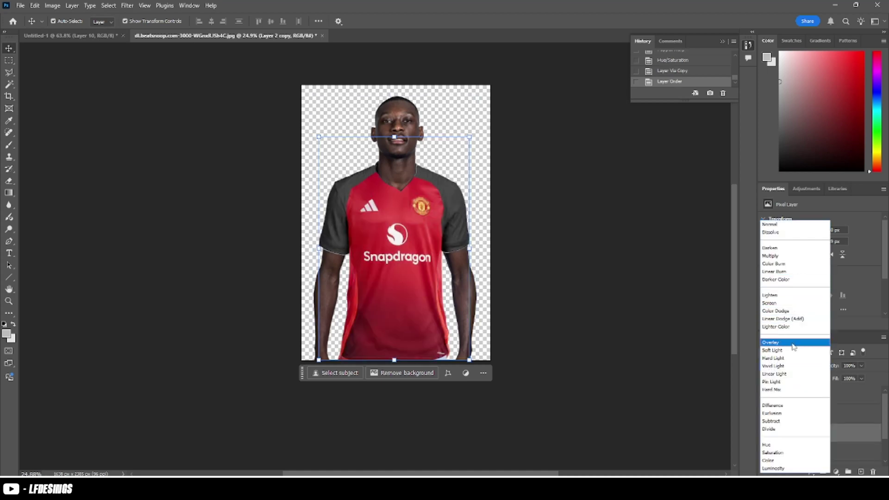
pyautogui.click(793, 343)
pyautogui.doubleClick(833, 433)
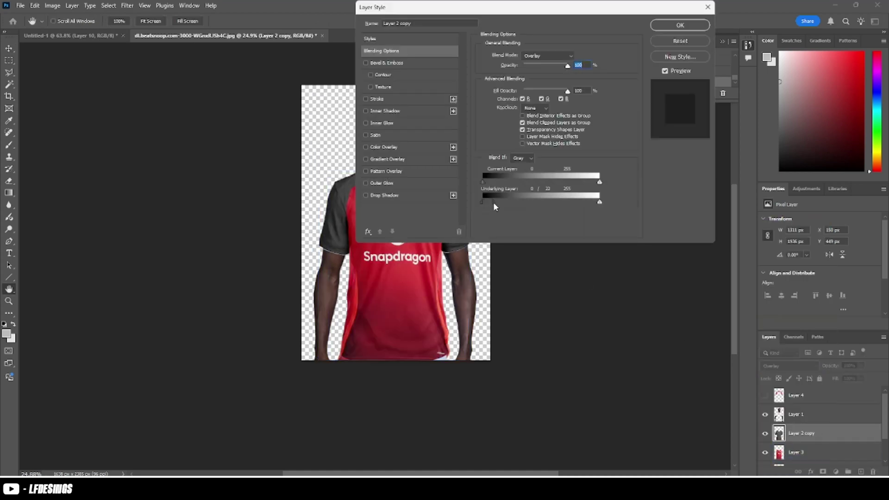
pyautogui.moveTo(493, 203); pyautogui.dragTo(499, 200)
pyautogui.click(665, 45)
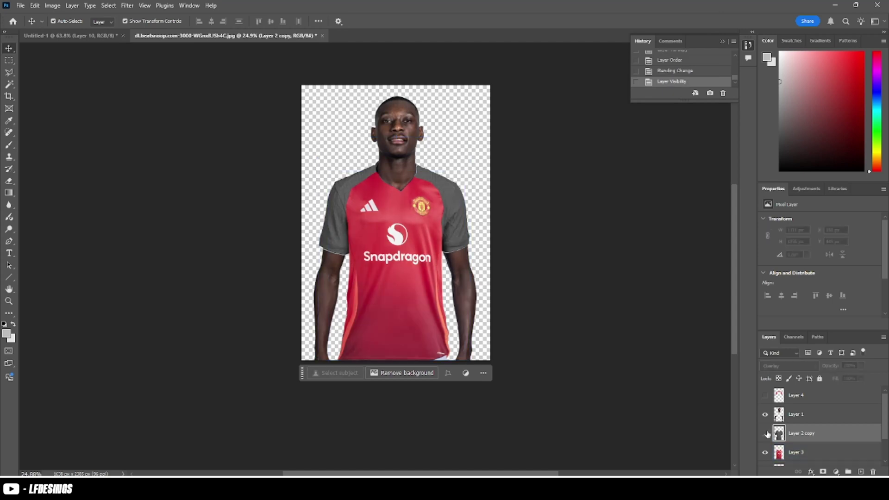
# Step: Make the collar and shoulder piece visible again and select its layer
pyautogui.press('v')
pyautogui.scroll(5, 367, 273)
pyautogui.scroll(-3, 346, 290)
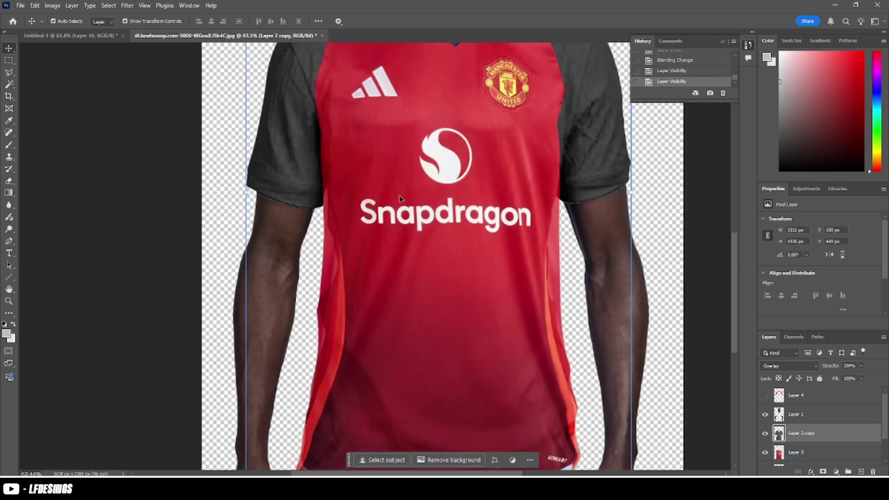
pyautogui.scroll(-2, 463, 255)
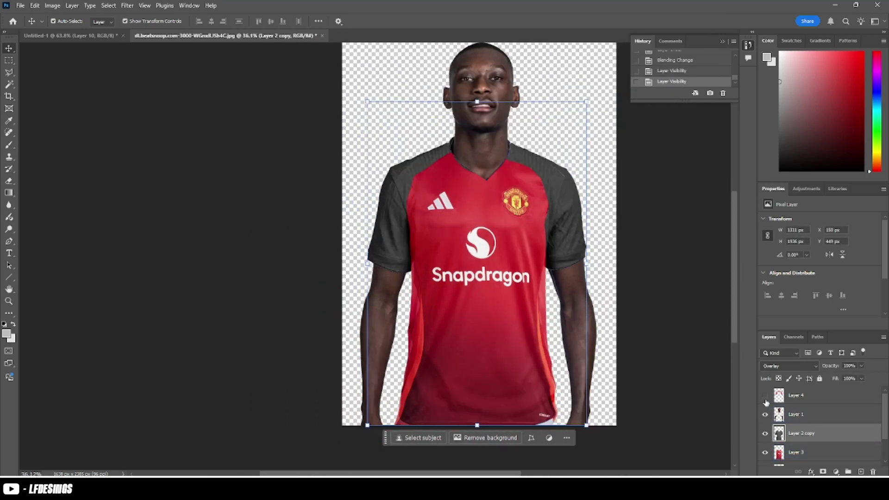
pyautogui.click(765, 395)
pyautogui.click(796, 395)
pyautogui.click(9, 73)
pyautogui.scroll(2, 445, 185)
pyautogui.scroll(3, 426, 164)
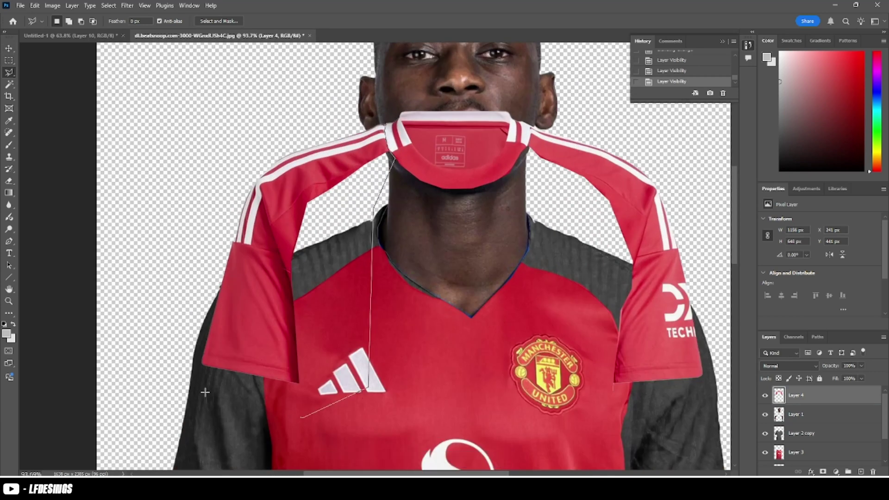
# Step: Cut one red sleeve onto its own layer, delete it from the shoulder piece, and hide that layer
pyautogui.doubleClick(227, 65)
pyautogui.hotkey('ctrl', 'j')
pyautogui.keyDown('ctrl'); pyautogui.click(780, 395); pyautogui.keyUp('ctrl')
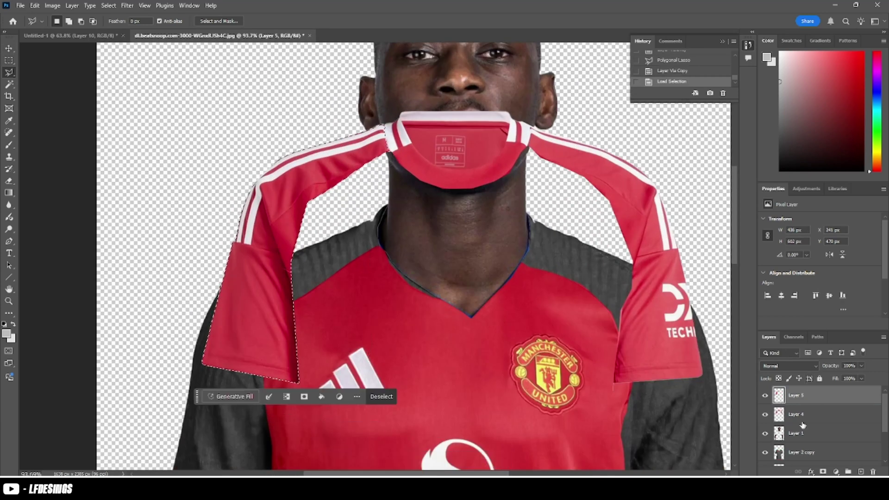
pyautogui.click(803, 414)
pyautogui.press('Delete')
pyautogui.hotkey('ctrl', 'd')
pyautogui.click(765, 414)
# Step: Move the sleeve down onto the player's left shoulder and enlarge it to fit the arm
pyautogui.press('v')
pyautogui.scroll(-4, 303, 272)
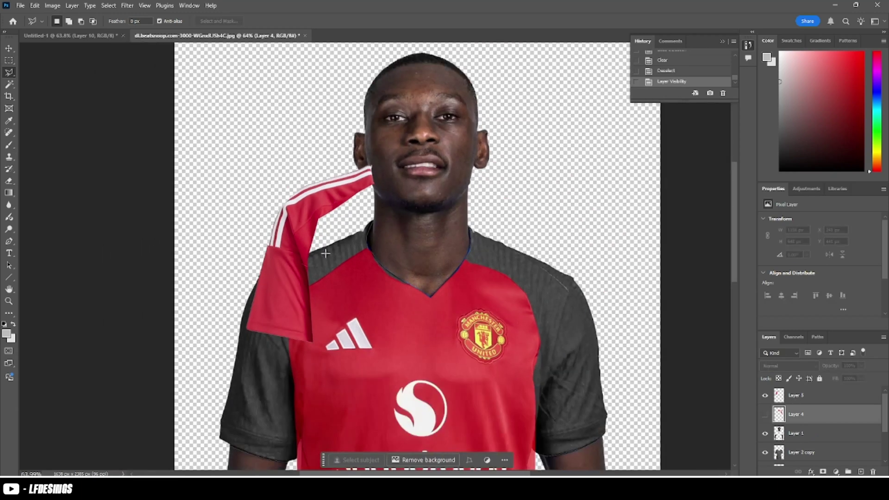
pyautogui.moveTo(302, 270); pyautogui.dragTo(281, 349)
pyautogui.moveTo(328, 288); pyautogui.dragTo(362, 242)
pyautogui.press('Return')
# Step: Send the sleeve layer down the stack and clip it to the shirt below
pyautogui.hotkey('ctrl', '[')
pyautogui.hotkey('ctrl', '[')
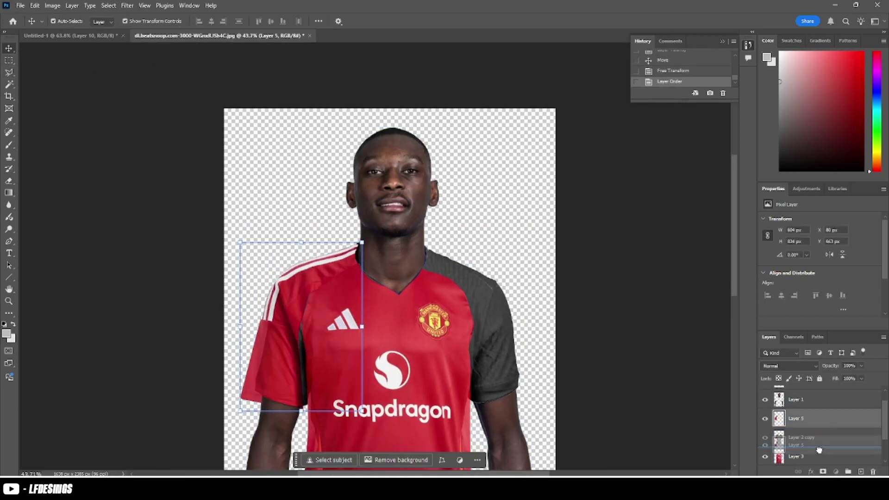
pyautogui.hotkey('ctrl', 'alt', 'g')
pyautogui.scroll(-2, 501, 371)
pyautogui.hotkey('ctrl', '[')
pyautogui.hotkey('ctrl', 'alt', 'g')
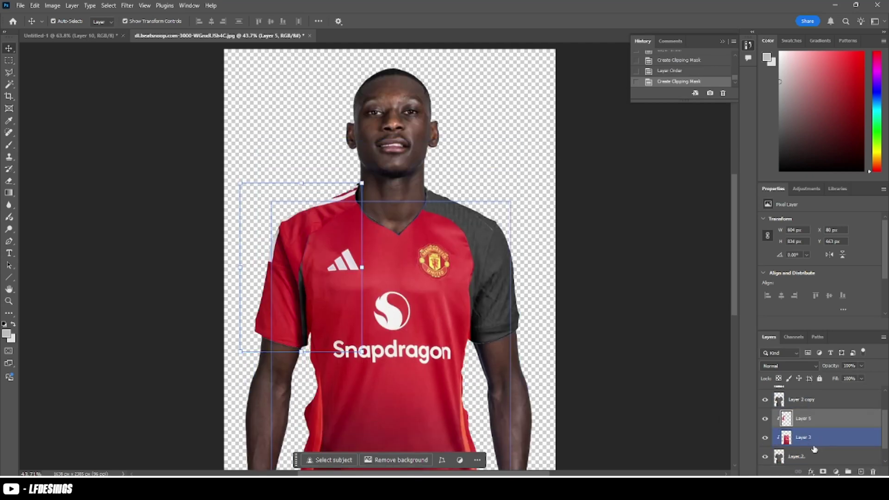
pyautogui.click(35, 5)
pyautogui.click(79, 218)
# Step: Puppet-warp the sleeve: pin it at the collar and push the upper sleeve outward
pyautogui.scroll(5, 352, 215)
pyautogui.click(356, 163)
pyautogui.moveTo(356, 163); pyautogui.dragTo(354, 160)
pyautogui.moveTo(178, 255); pyautogui.dragTo(162, 267)
pyautogui.moveTo(243, 206); pyautogui.dragTo(243, 213)
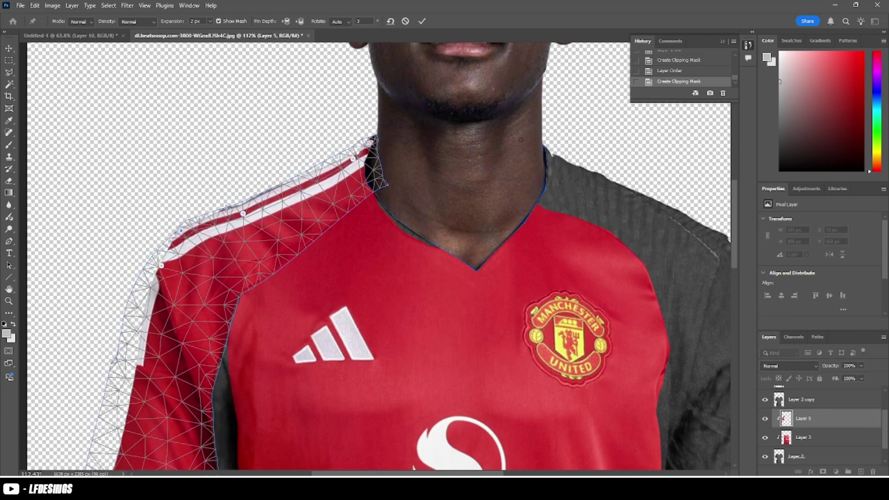
# Step: Adjust the lower pins to rotate the sleeve along the left arm and apply the warp
pyautogui.scroll(-1, 162, 260)
pyautogui.scroll(-5, 162, 261)
pyautogui.moveTo(107, 334); pyautogui.dragTo(103, 340)
pyautogui.moveTo(229, 190); pyautogui.dragTo(227, 192)
pyautogui.moveTo(244, 383); pyautogui.dragTo(248, 389)
pyautogui.moveTo(114, 326)
pyautogui.mouseDown()
pyautogui.moveTo(121, 310)
pyautogui.moveTo(111, 324)
pyautogui.mouseUp()
pyautogui.scroll(2, 226, 192)
pyautogui.scroll(-3, 226, 192)
pyautogui.click(422, 21)
# Step: Move the front panel layer above the sleeve layer
pyautogui.hotkey('ctrl', 't')
pyautogui.press('Return')
pyautogui.scroll(-2, 548, 329)
pyautogui.moveTo(803, 437); pyautogui.dragTo(803, 415)
# Step: Set up a soft, low-flow Eraser to blend the sleeve seam into the shirt front
pyautogui.press('e')
pyautogui.scroll(2, 358, 237)
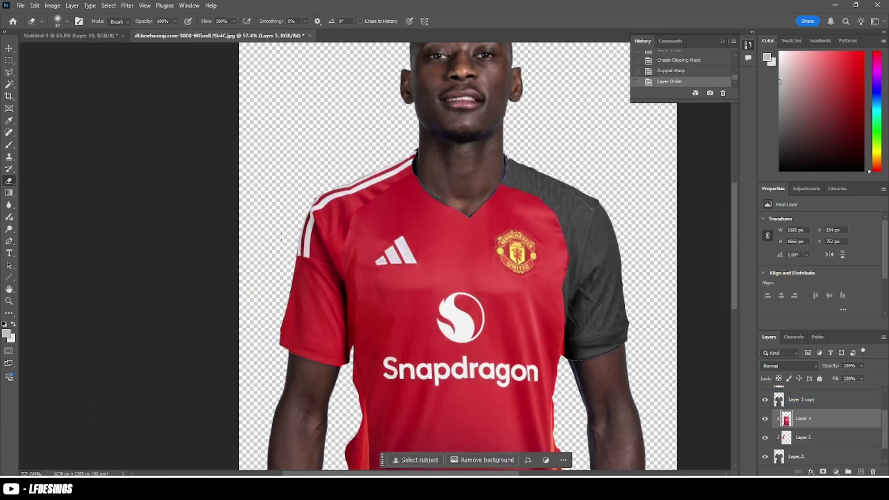
pyautogui.rightClick(358, 238)
pyautogui.moveTo(207, 21); pyautogui.dragTo(190, 26)
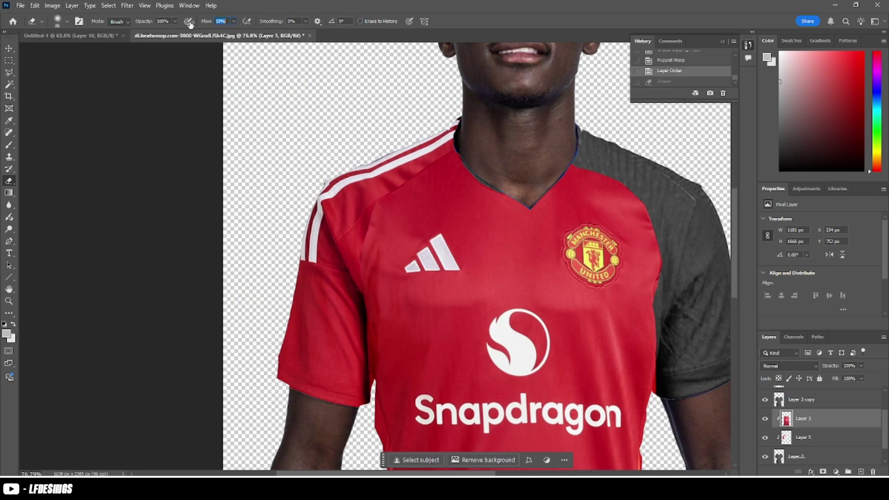
pyautogui.scroll(4, 417, 178)
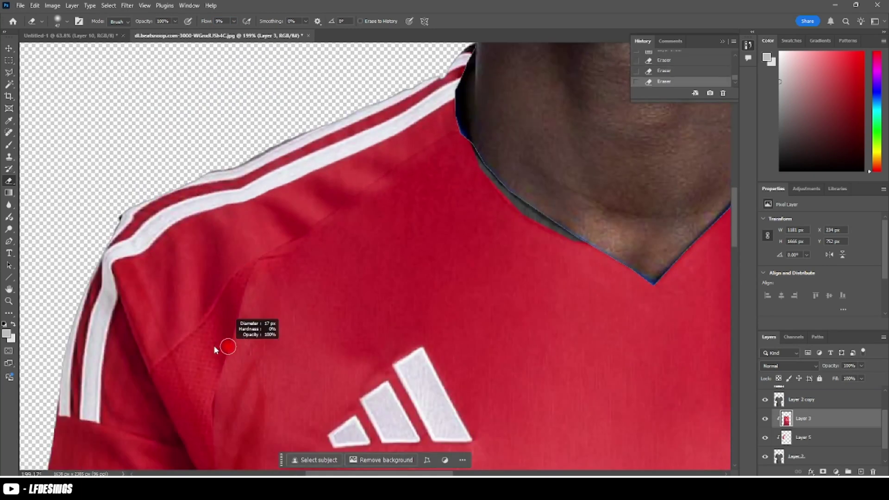
pyautogui.scroll(-3, 217, 362)
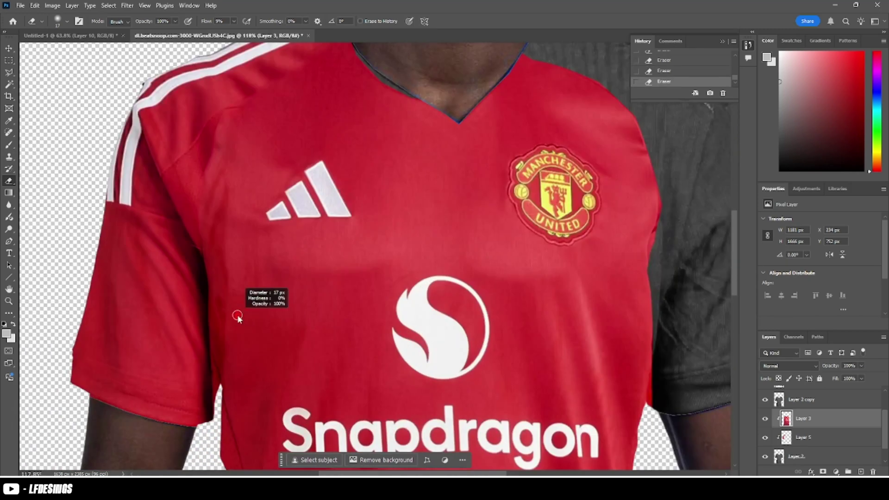
pyautogui.click(852, 440)
pyautogui.scroll(-7, 301, 315)
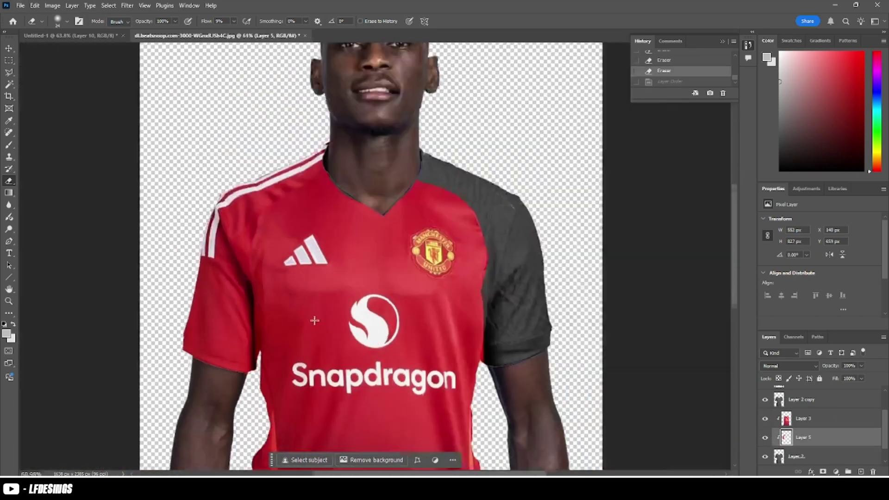
pyautogui.scroll(2, 787, 420)
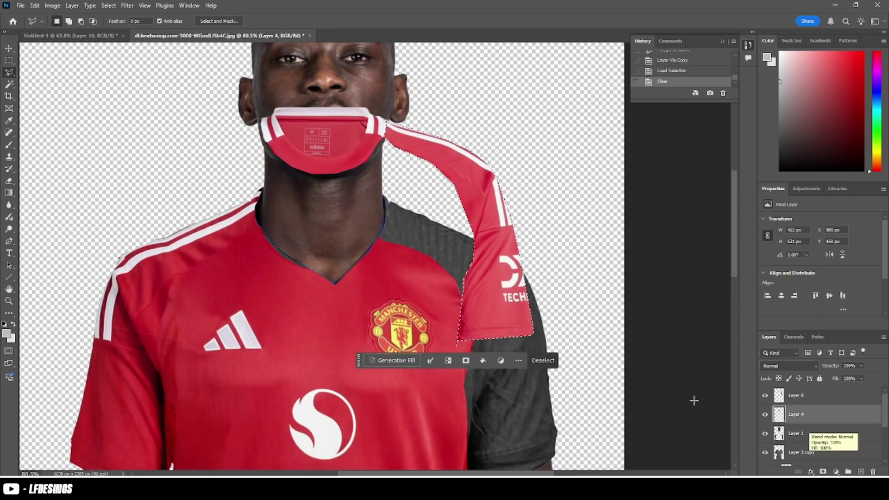
# Step: Puppet-warp the right sleeve with pins along shoulder, arm and cuff to follow the arm
pyautogui.hotkey('ctrl', 't')
pyautogui.moveTo(532, 233); pyautogui.dragTo(561, 233)
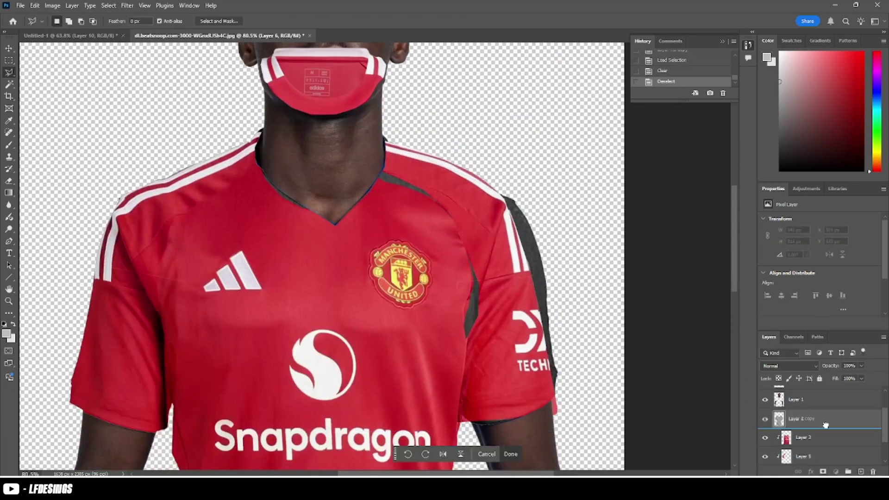
pyautogui.moveTo(440, 176); pyautogui.dragTo(377, 136)
pyautogui.click(378, 179)
pyautogui.click(443, 208)
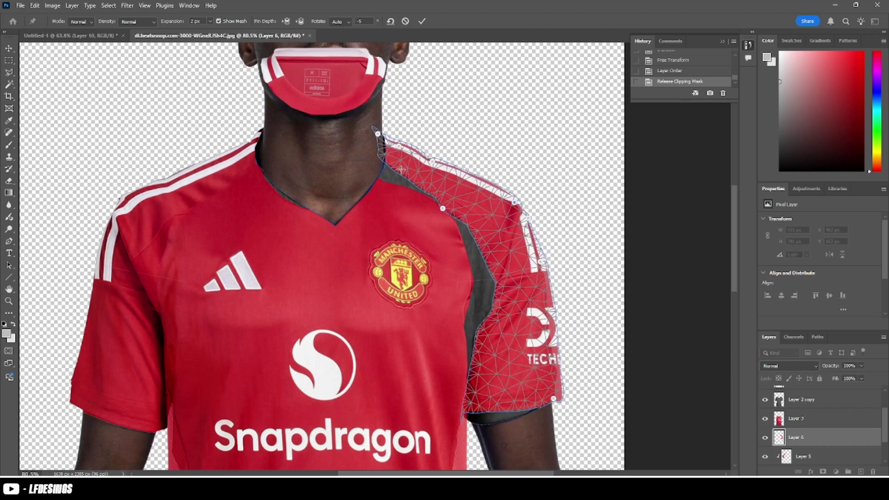
pyautogui.click(460, 226)
pyautogui.click(466, 257)
pyautogui.click(494, 292)
pyautogui.click(474, 340)
pyautogui.moveTo(560, 367); pyautogui.dragTo(552, 370)
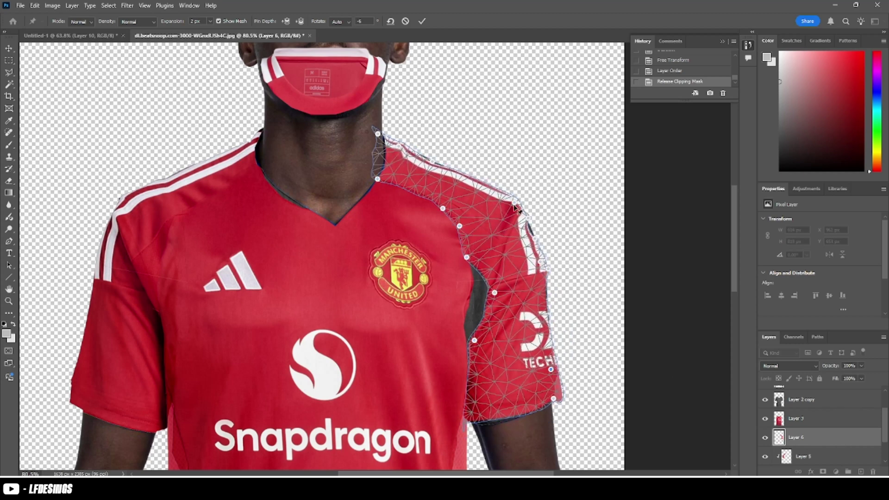
pyautogui.press('Return')
# Step: Clip the right sleeve to the layer below and try a grid Warp on its shoulder, then undo it
pyautogui.hotkey('ctrl', 'alt', 'g')
pyautogui.hotkey('ctrl', 't')
pyautogui.rightClick(546, 130)
pyautogui.click(563, 192)
pyautogui.moveTo(547, 198); pyautogui.dragTo(574, 171)
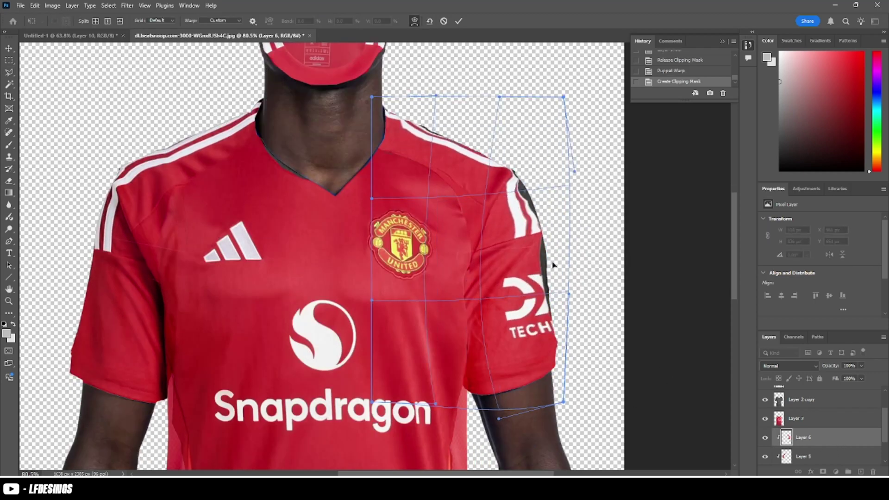
pyautogui.press('Return')
pyautogui.press('l')
pyautogui.hotkey('ctrl', 'z')
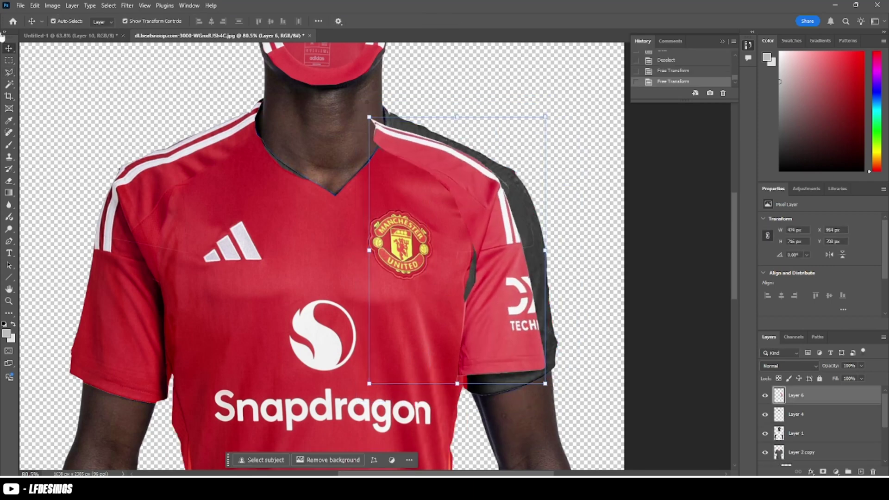
# Step: Reshape the right sleeve again with a three-pin Puppet Warp
pyautogui.click(34, 5)
pyautogui.click(60, 234)
pyautogui.click(515, 180)
pyautogui.click(480, 390)
pyautogui.click(519, 389)
pyautogui.press('Return')
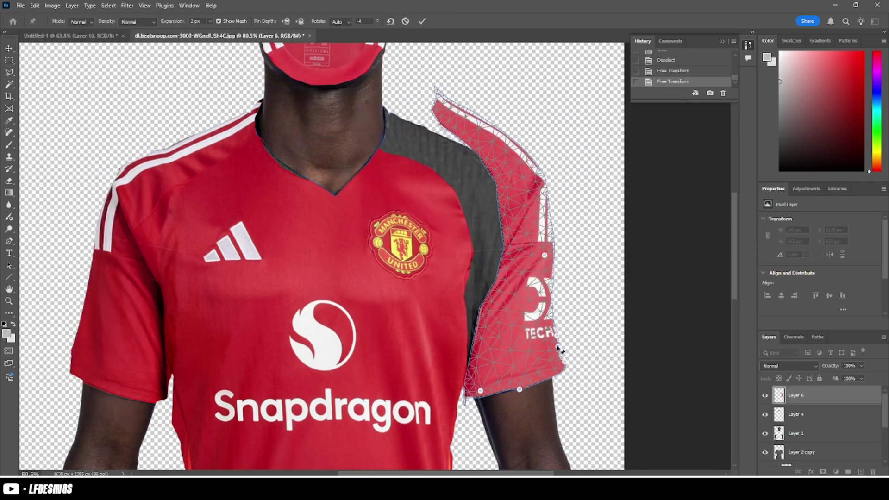
# Step: Move the sleeve layer into the clipped group and hide the shading overlay layer
pyautogui.hotkey('ctrl', '[')
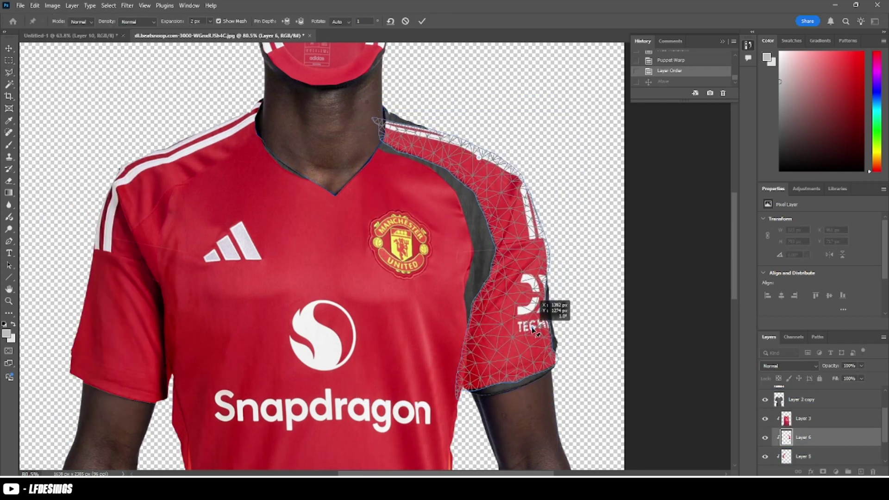
pyautogui.press('Return')
pyautogui.click(764, 399)
pyautogui.click(803, 418)
pyautogui.press('v')
# Step: Puppet-warp the main shirt body, pinning key points and pulling it to fit the torso
pyautogui.click(35, 6)
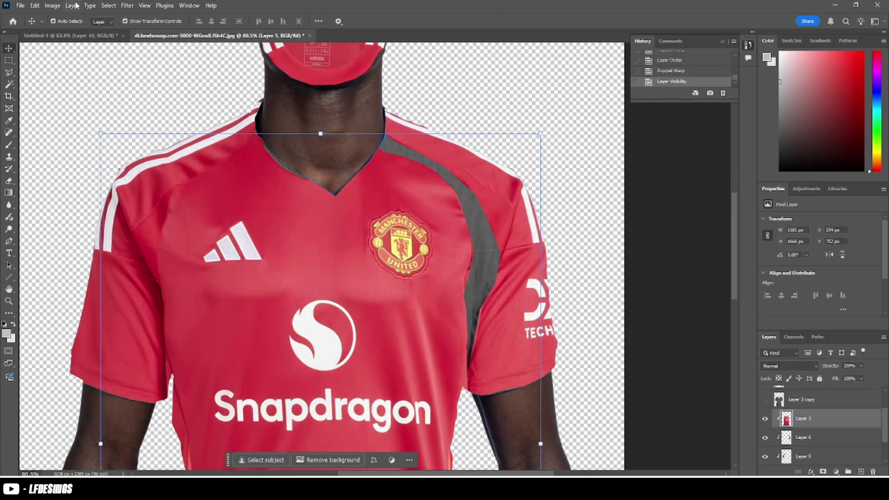
pyautogui.click(60, 234)
pyautogui.click(207, 196)
pyautogui.click(181, 229)
pyautogui.click(397, 161)
pyautogui.click(488, 224)
pyautogui.click(199, 359)
pyautogui.moveTo(484, 285); pyautogui.dragTo(494, 283)
# Step: Stretch the red shirt body further down the torso with two Puppet Warp passes
pyautogui.scroll(-3, 494, 283)
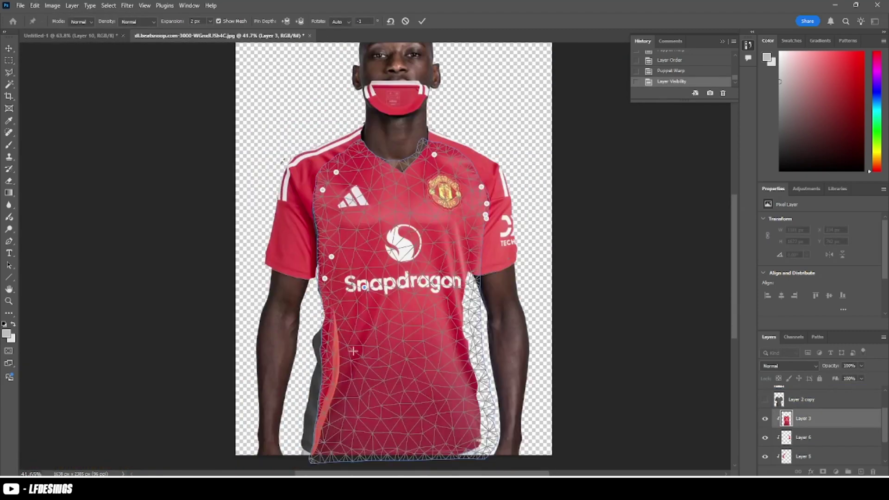
pyautogui.moveTo(342, 185); pyautogui.dragTo(337, 188)
pyautogui.press('Return')
pyautogui.scroll(2, 325, 199)
pyautogui.click(35, 5)
pyautogui.click(60, 233)
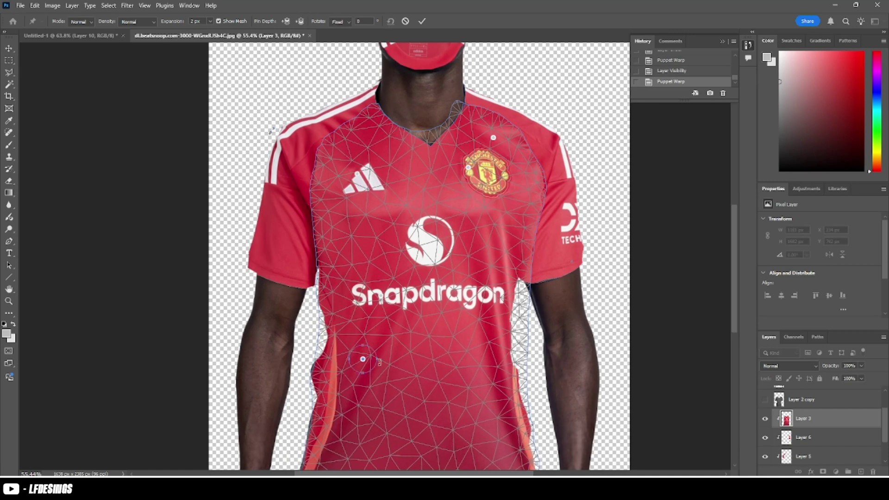
pyautogui.moveTo(317, 370); pyautogui.dragTo(317, 393)
pyautogui.press('Return')
# Step: Try a spot-heal on the shoulder (undone), then enlarge the collar copy over the neckline to about 144%
pyautogui.scroll(-2, 609, 158)
pyautogui.press('j')
pyautogui.scroll(4, 320, 157)
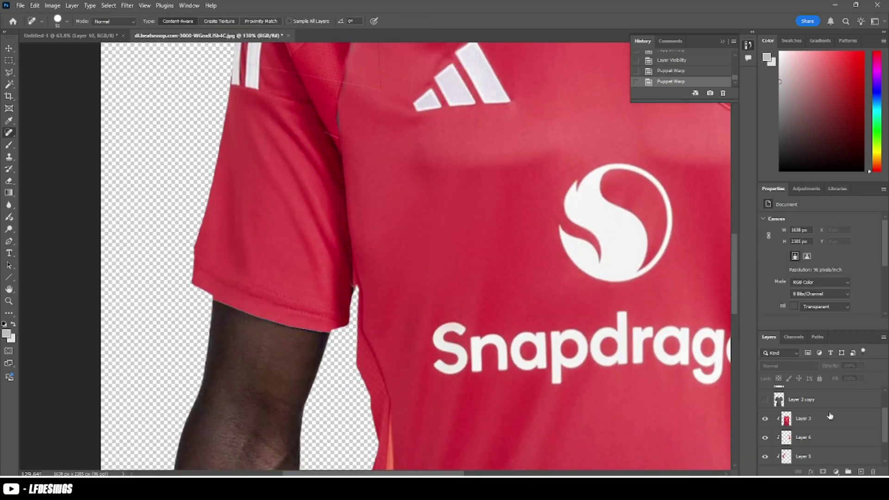
pyautogui.click(340, 199)
pyautogui.hotkey('ctrl', 'z')
pyautogui.scroll(-3, 392, 129)
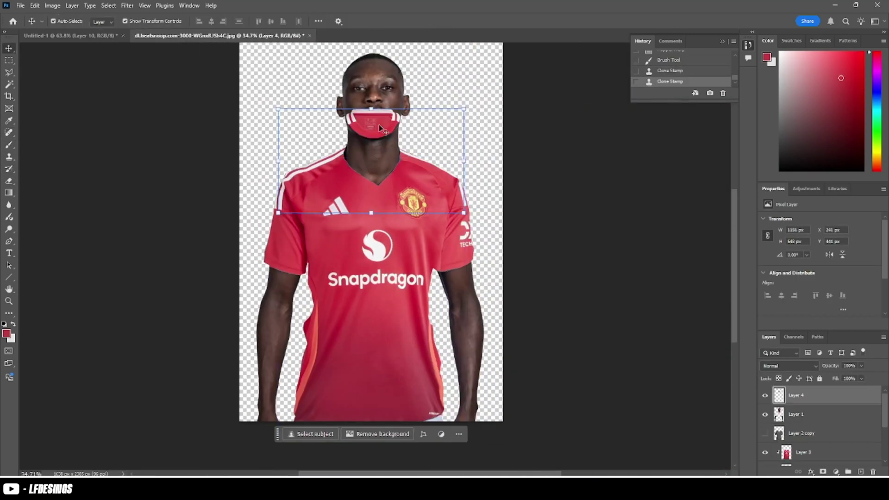
pyautogui.moveTo(379, 124); pyautogui.dragTo(373, 147)
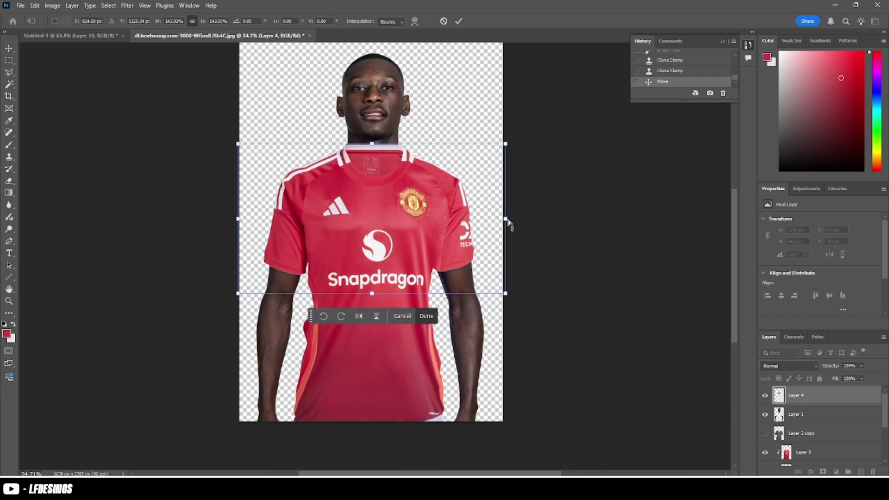
# Step: Commit the collar size and bend both sides of the collar to follow the neck
pyautogui.press('Return')
pyautogui.press('l')
pyautogui.scroll(4, 324, 153)
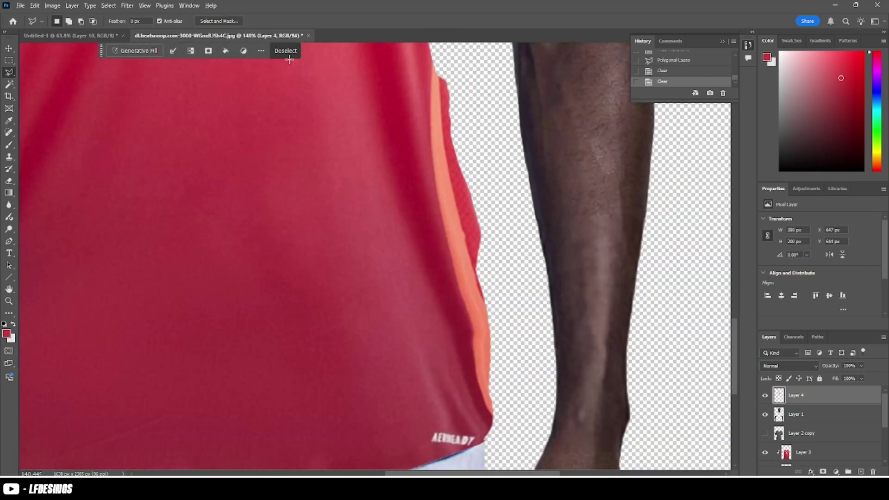
pyautogui.scroll(-3, 324, 231)
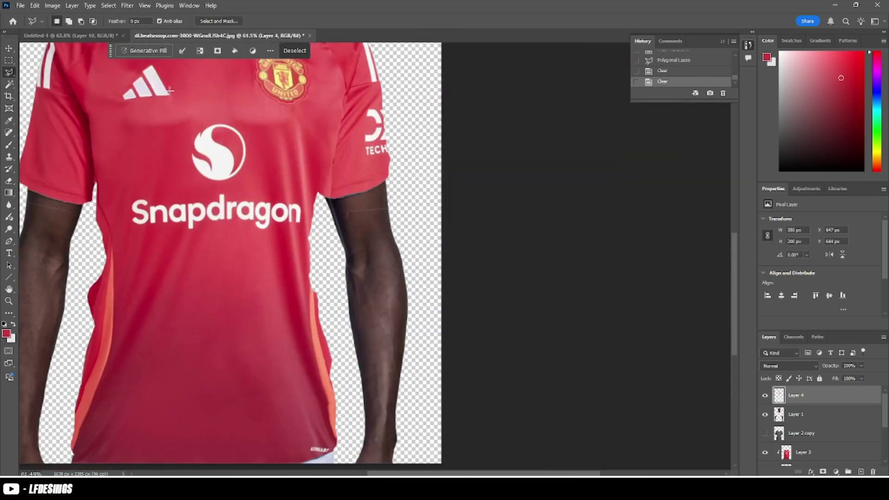
pyautogui.scroll(3, 324, 185)
pyautogui.moveTo(265, 179); pyautogui.dragTo(265, 178)
pyautogui.moveTo(342, 92); pyautogui.dragTo(349, 76)
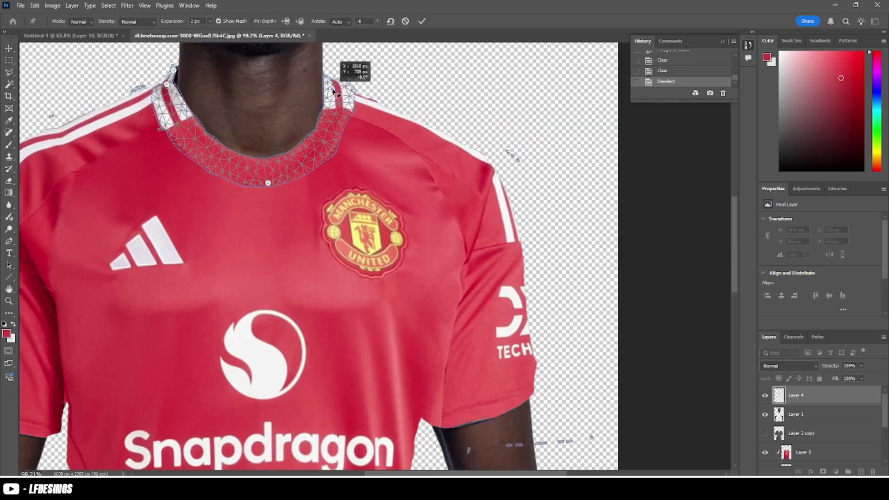
pyautogui.press('Return')
# Step: Move the shading overlay to the top of the layer stack and erase excess collar near the neck
pyautogui.press('v')
pyautogui.scroll(2, 18, 44)
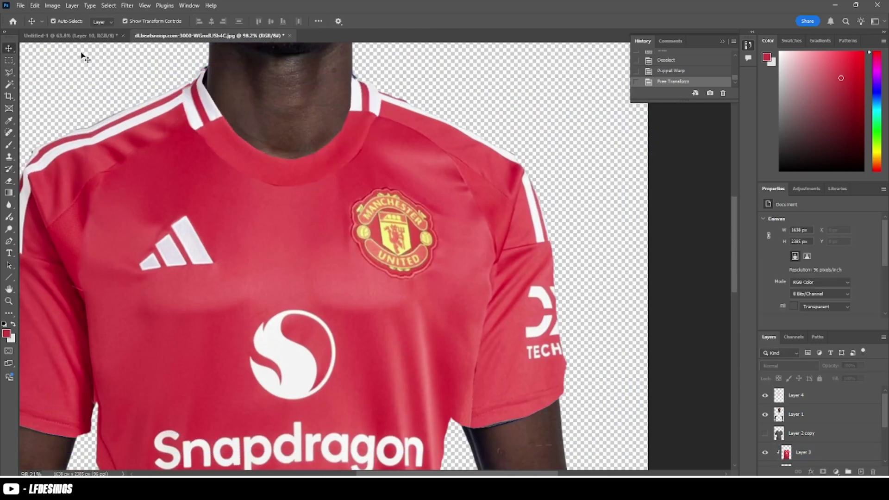
pyautogui.scroll(-3, 139, 138)
pyautogui.press('e')
pyautogui.press('Return')
pyautogui.scroll(3, 189, 192)
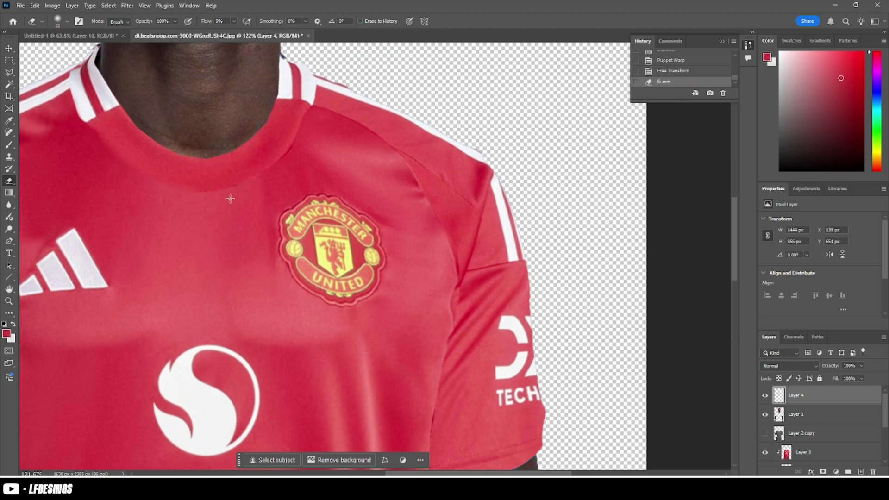
pyautogui.moveTo(821, 408); pyautogui.dragTo(821, 443)
pyautogui.scroll(-8, 193, 250)
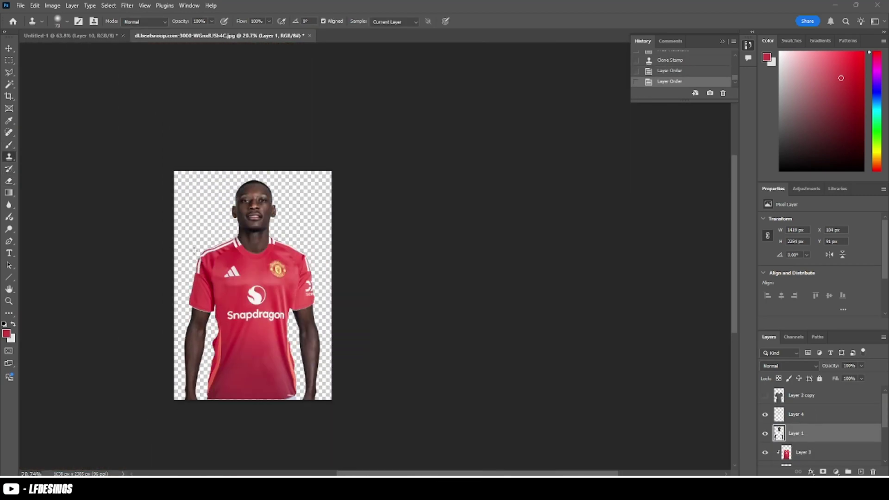
pyautogui.scroll(5, 193, 250)
pyautogui.press('e')
pyautogui.moveTo(307, 291); pyautogui.dragTo(273, 240)
# Step: Select the collar layer, adjust brush settings, undo the last erase, and re-show the shading overlay
pyautogui.click(803, 421)
pyautogui.click(261, 229)
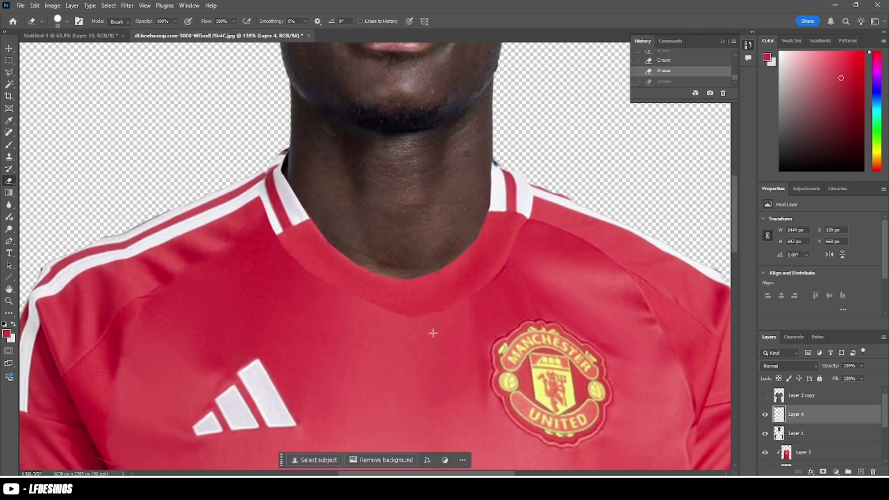
pyautogui.scroll(-2, 433, 332)
pyautogui.rightClick(302, 312)
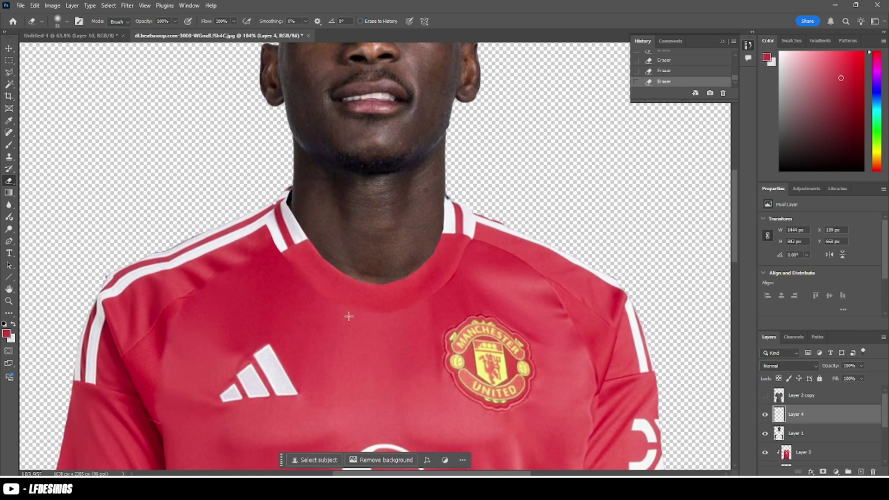
pyautogui.hotkey('ctrl', 'z')
pyautogui.scroll(4, 397, 320)
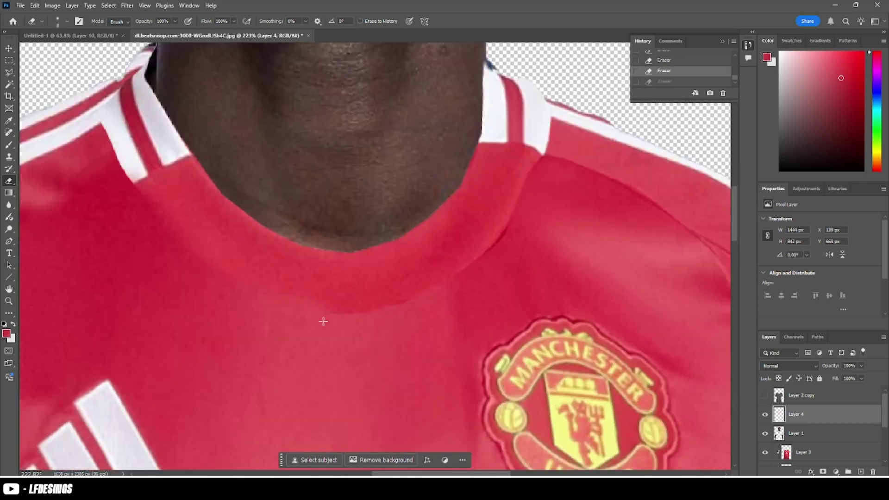
pyautogui.scroll(-3, 359, 321)
pyautogui.click(765, 395)
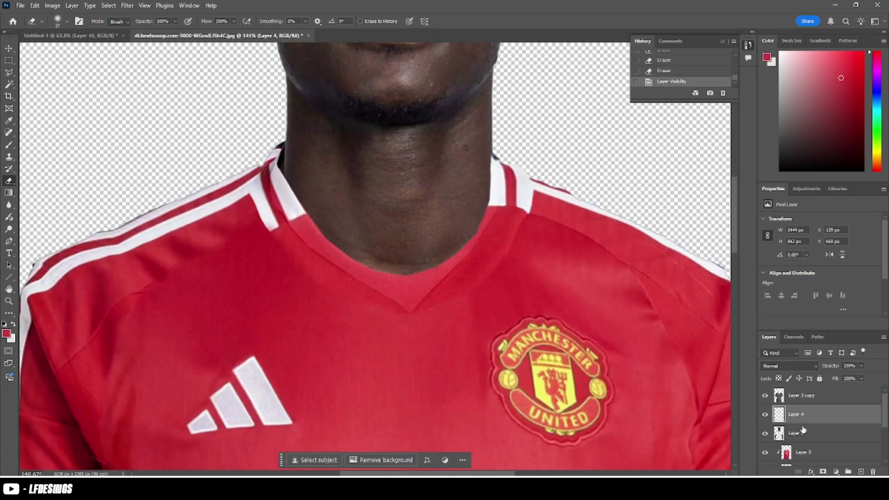
pyautogui.click(798, 395)
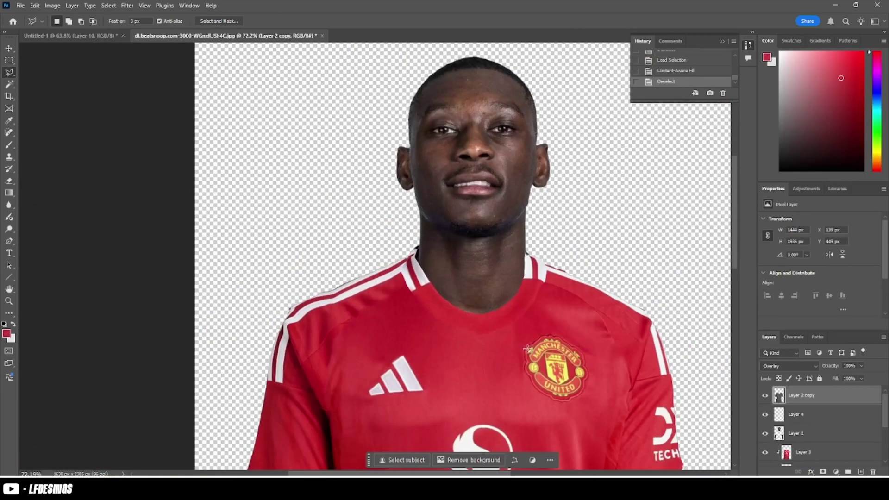
pyautogui.scroll(2, 370, 232)
# Step: Warp the collar around the neck and try erasing a stray edge, then undo it
pyautogui.hotkey('ctrl', 't')
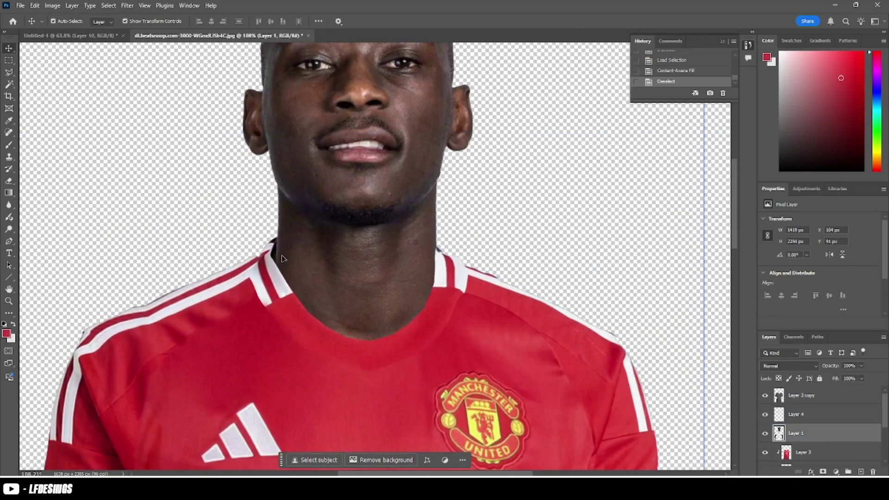
pyautogui.rightClick(291, 271)
pyautogui.click(307, 331)
pyautogui.press('Return')
pyautogui.press('e')
pyautogui.moveTo(260, 270); pyautogui.dragTo(270, 308)
pyautogui.hotkey('ctrl', 'z')
pyautogui.scroll(-5, 264, 317)
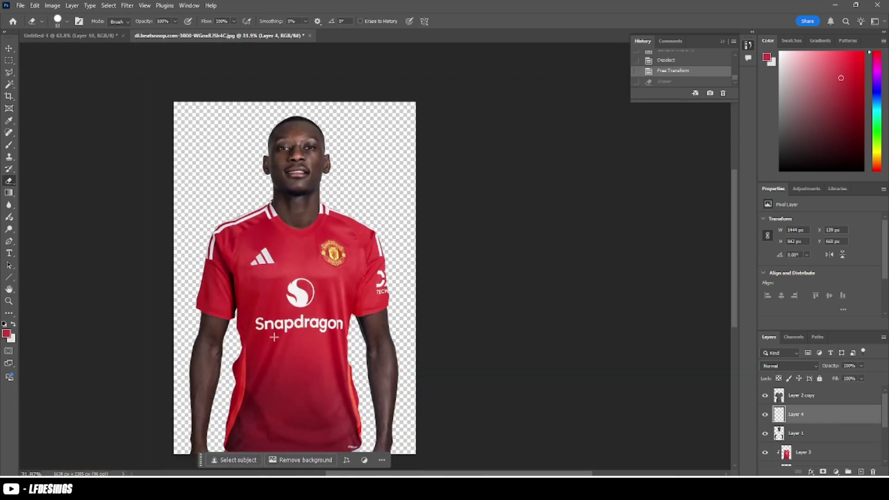
pyautogui.scroll(-1, 225, 242)
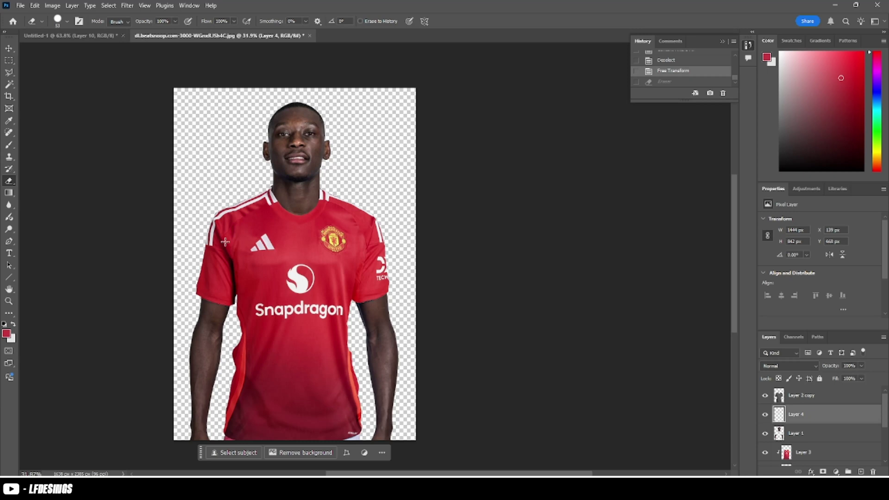
pyautogui.click(765, 414)
pyautogui.click(765, 414)
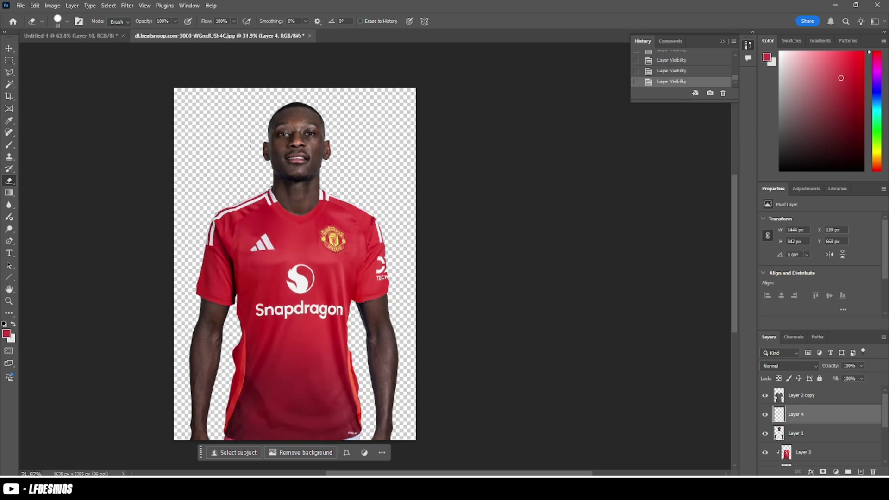